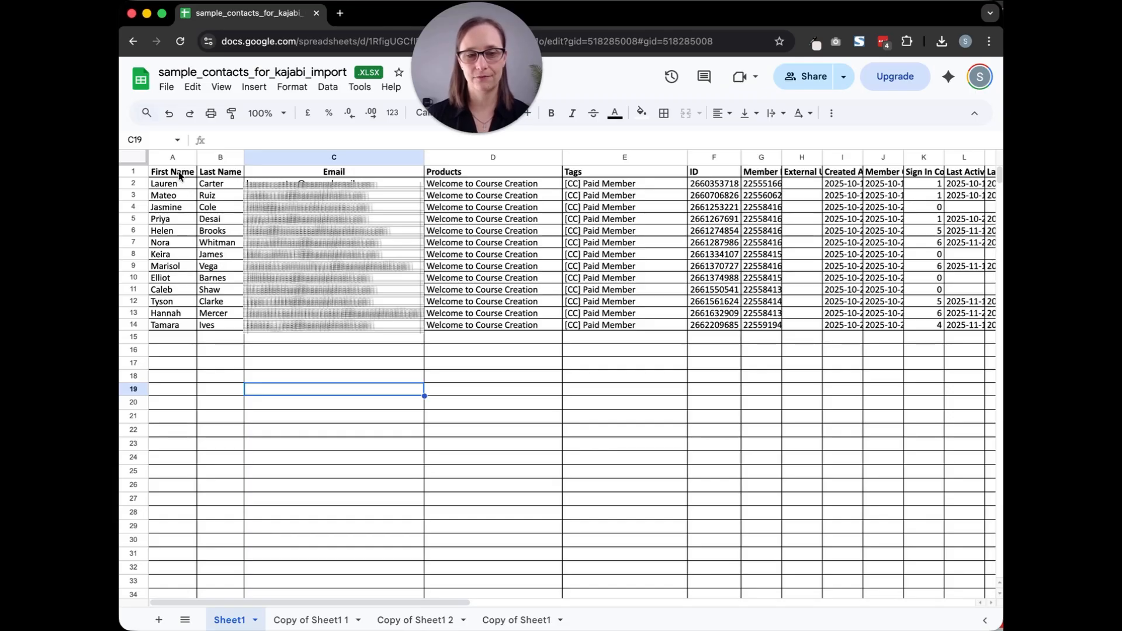
- Insert one column directly after Last Name and give it the header "Name" in C1
click(227, 176)
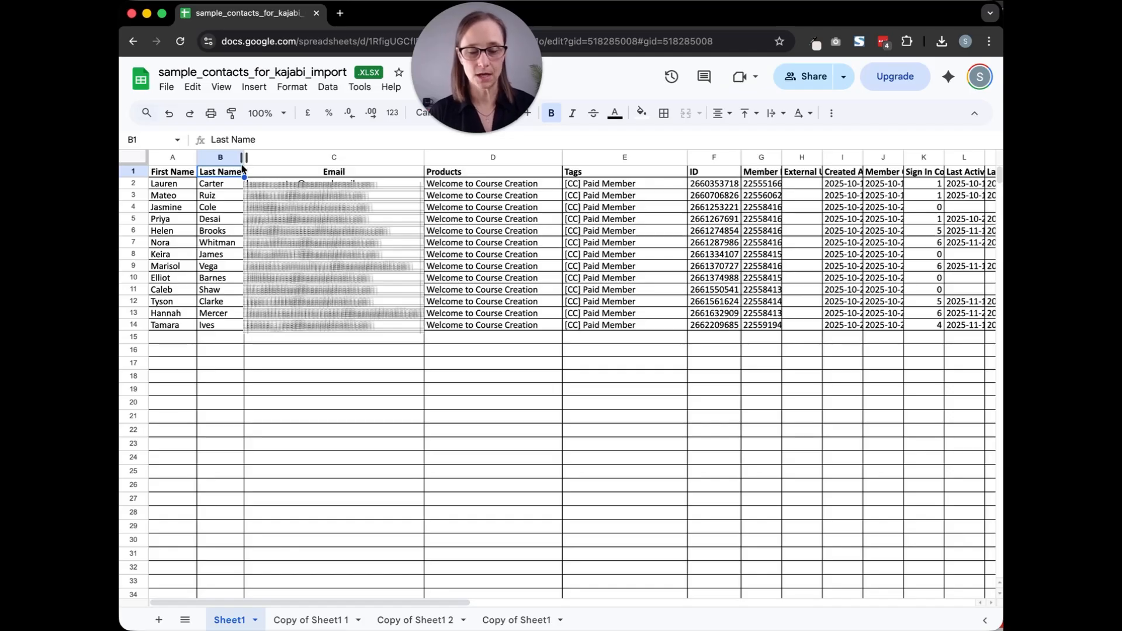
right_click(221, 159)
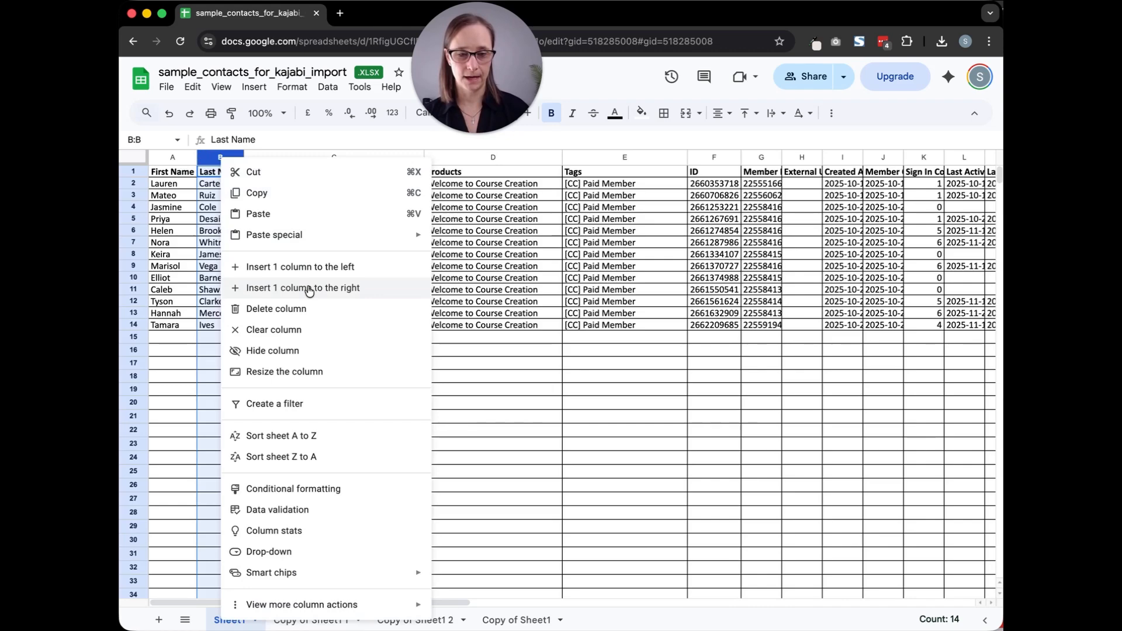
click(294, 287)
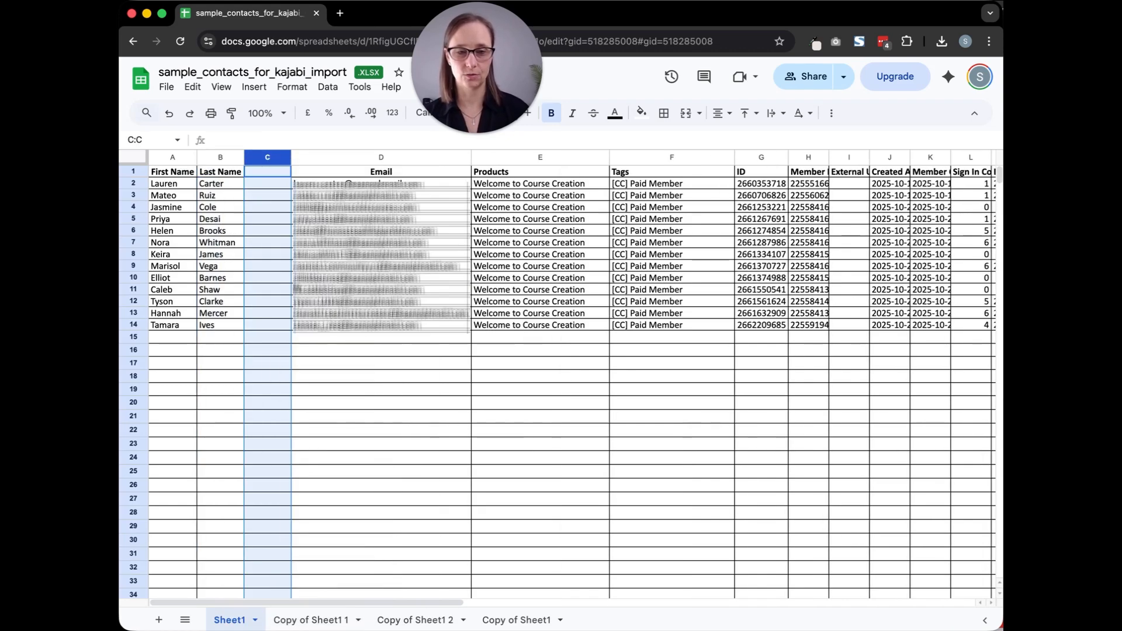
click(255, 169)
text(Name)
key(Return)
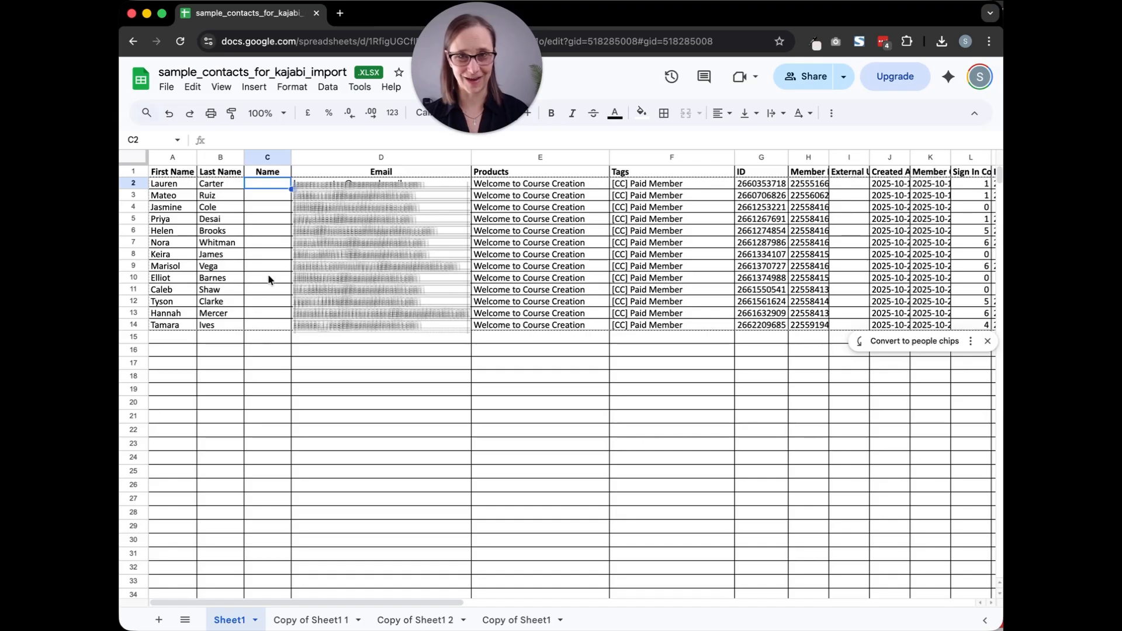
- Copy the formula =CONCATENATE(A2," ",B2) from C2 of the "Copy of Sheet1 1" sheet into C2 of Sheet1
click(311, 621)
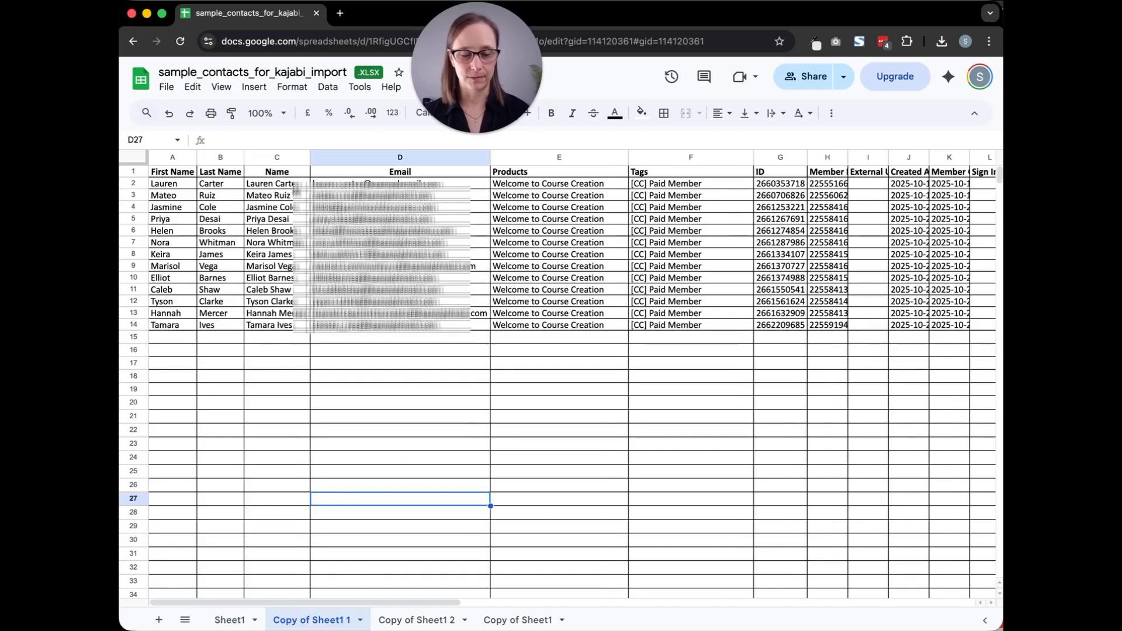
click(259, 187)
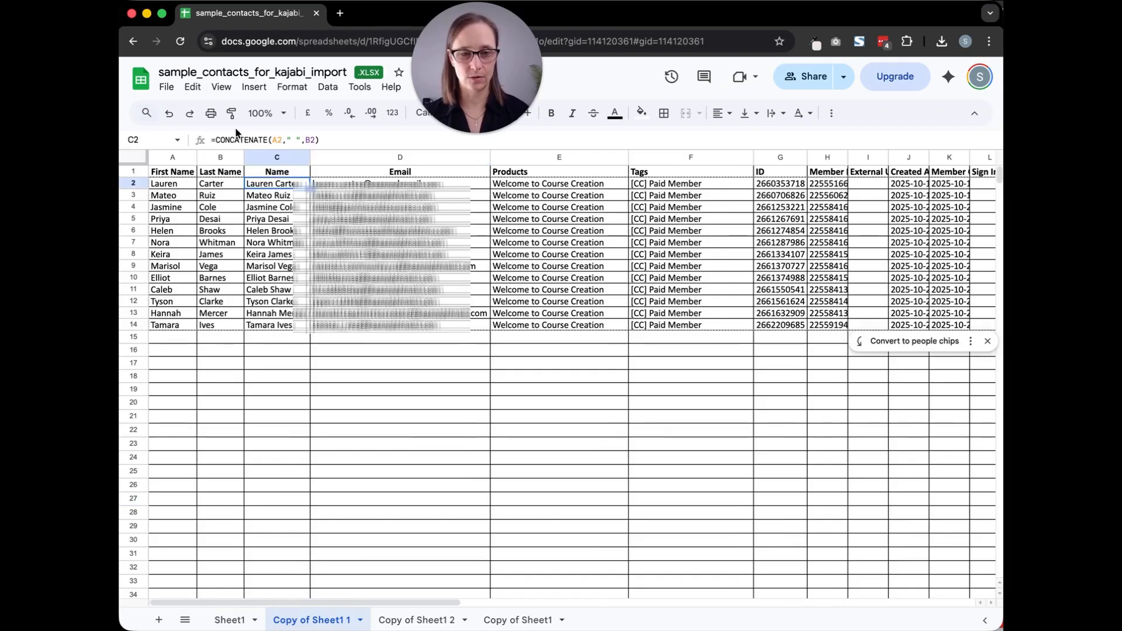
drag(273, 148, 214, 144)
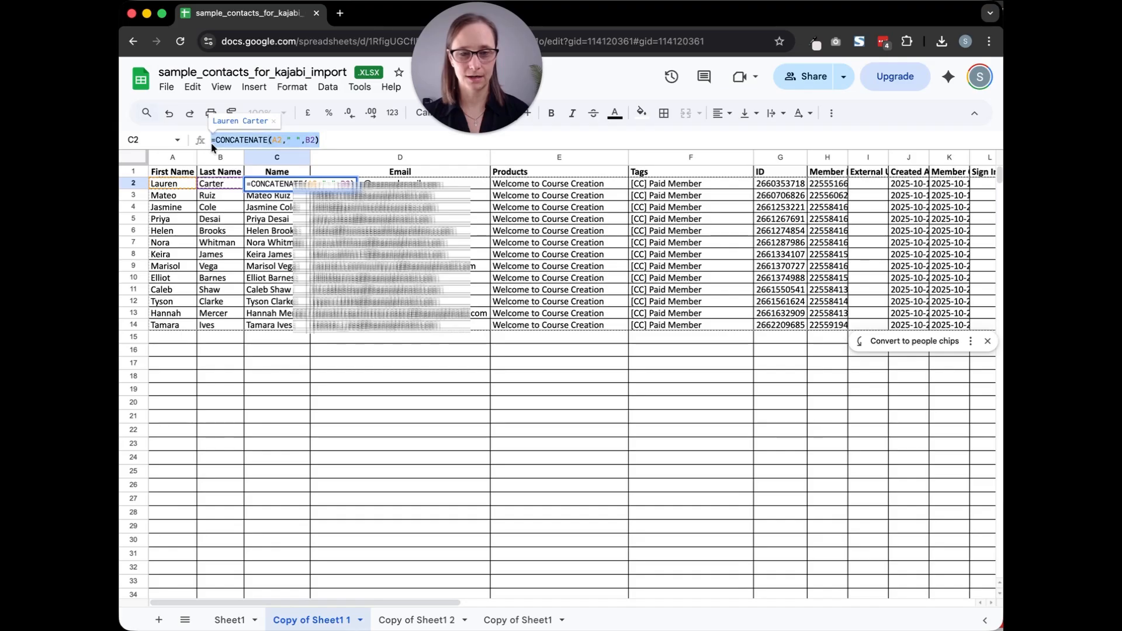
triple_click(213, 142)
key(cmd+c)
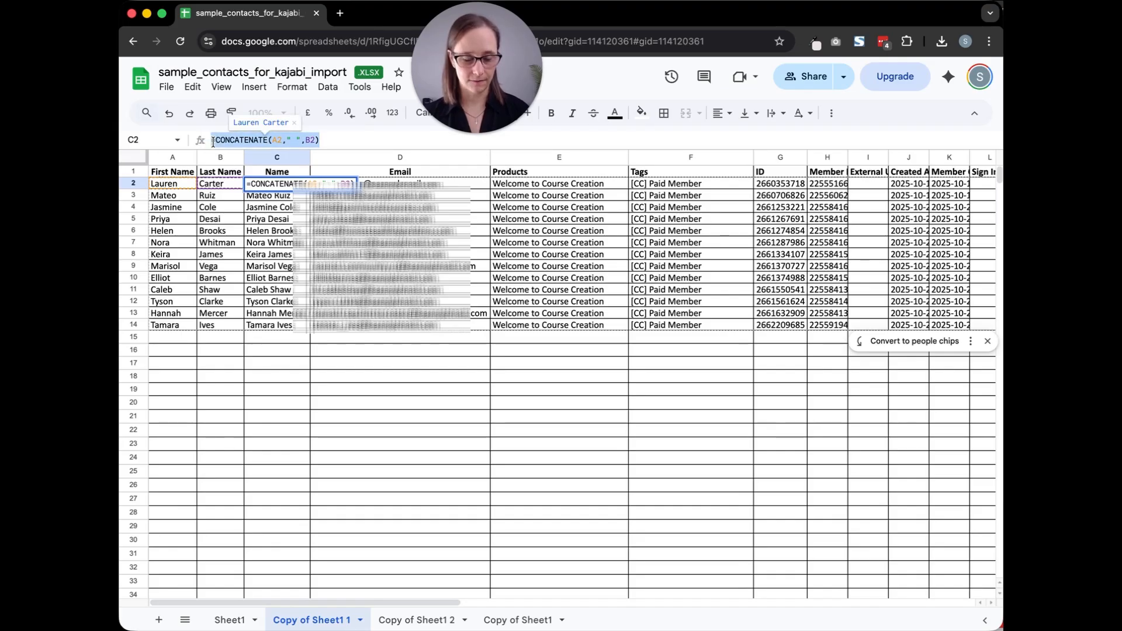
click(236, 621)
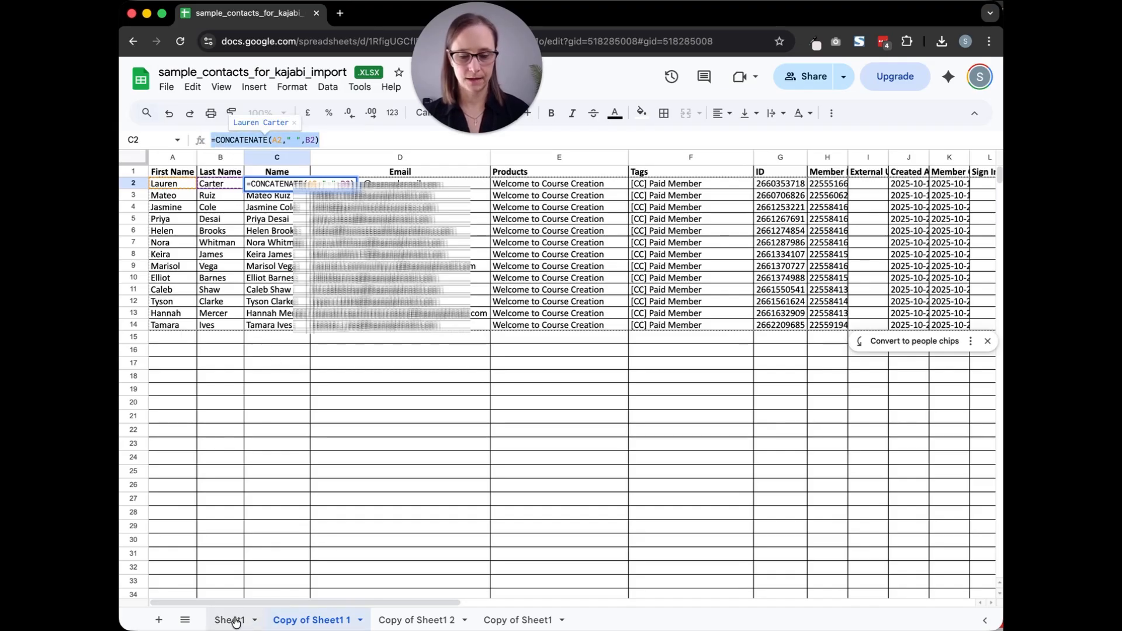
key(cmd+v)
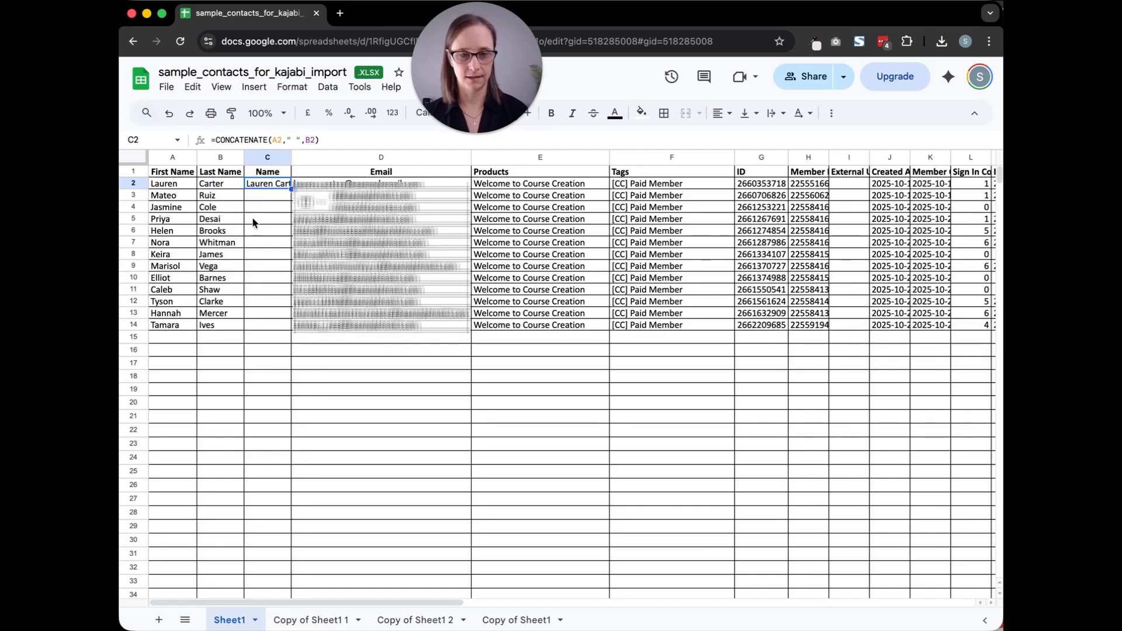
- Fill the C2 formula down through C14 and adjust column C's width to fit the full names
drag(291, 156, 365, 156)
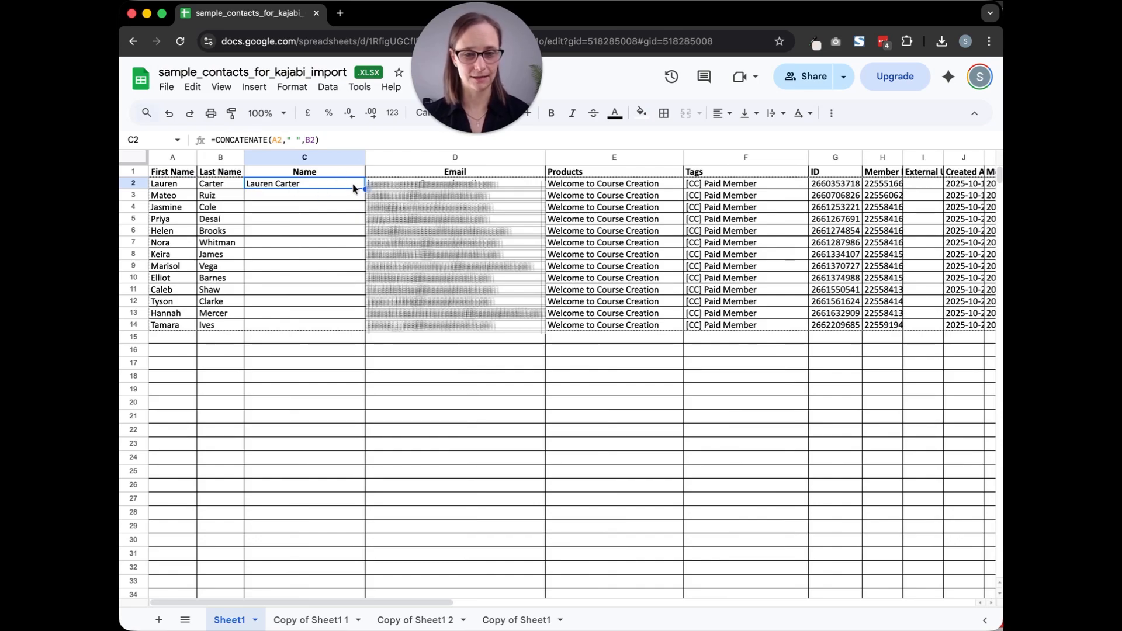
drag(365, 189, 352, 328)
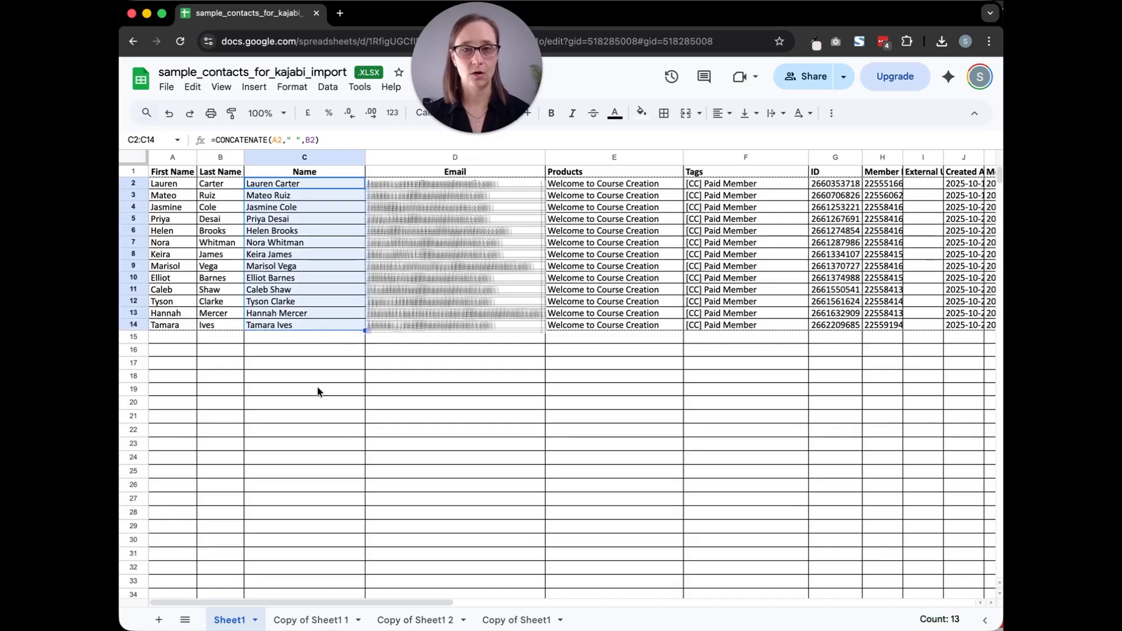
click(327, 388)
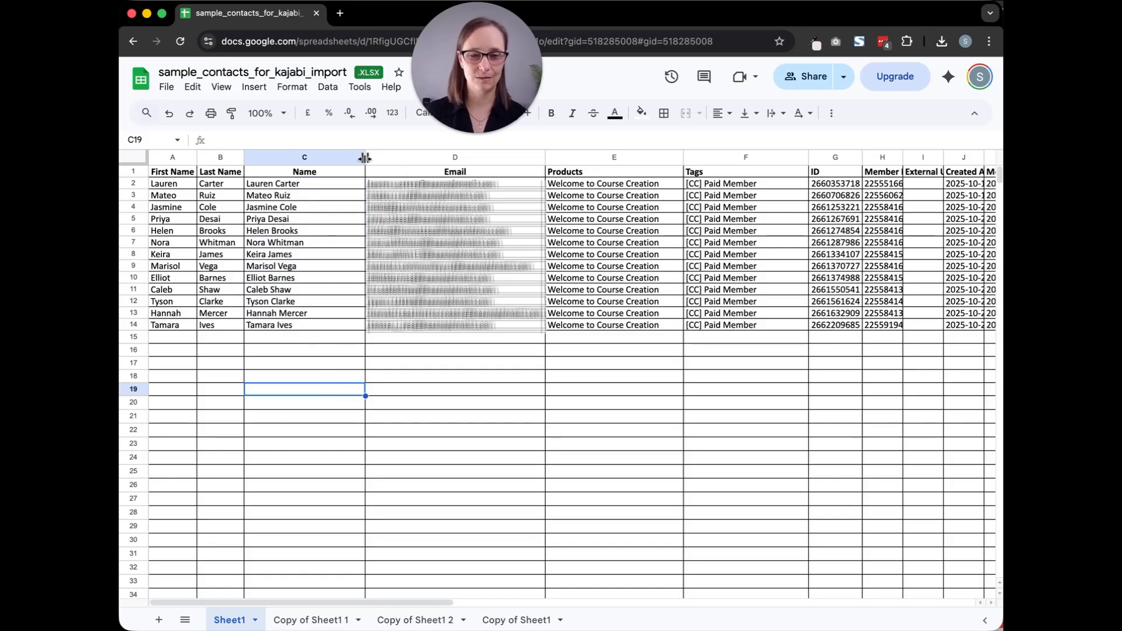
drag(365, 158, 314, 157)
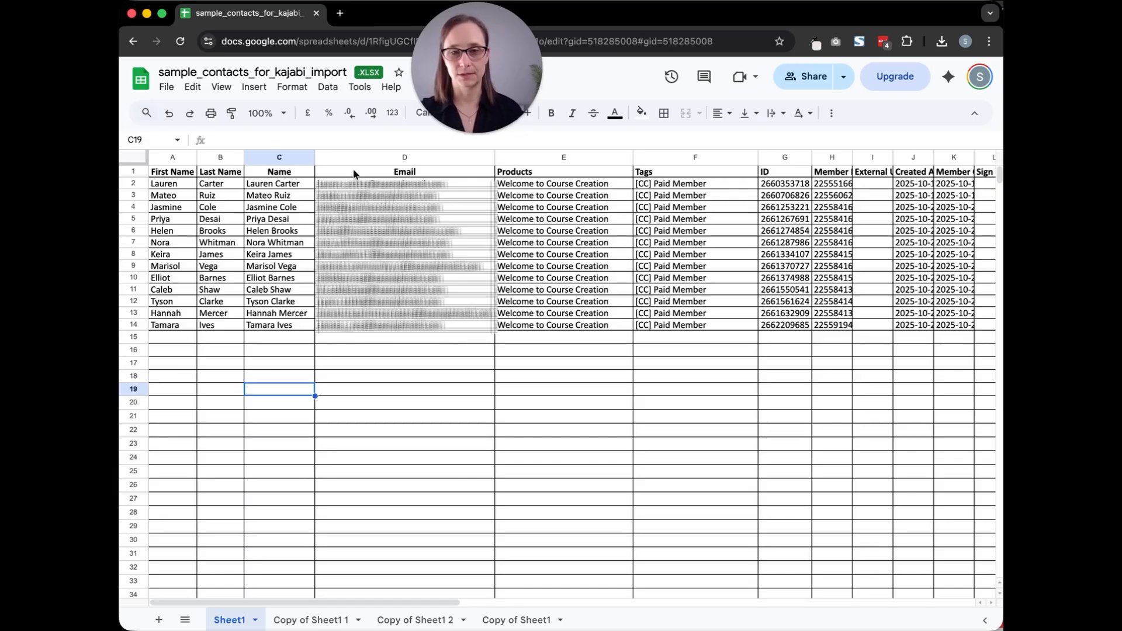
drag(353, 173, 357, 325)
click(610, 395)
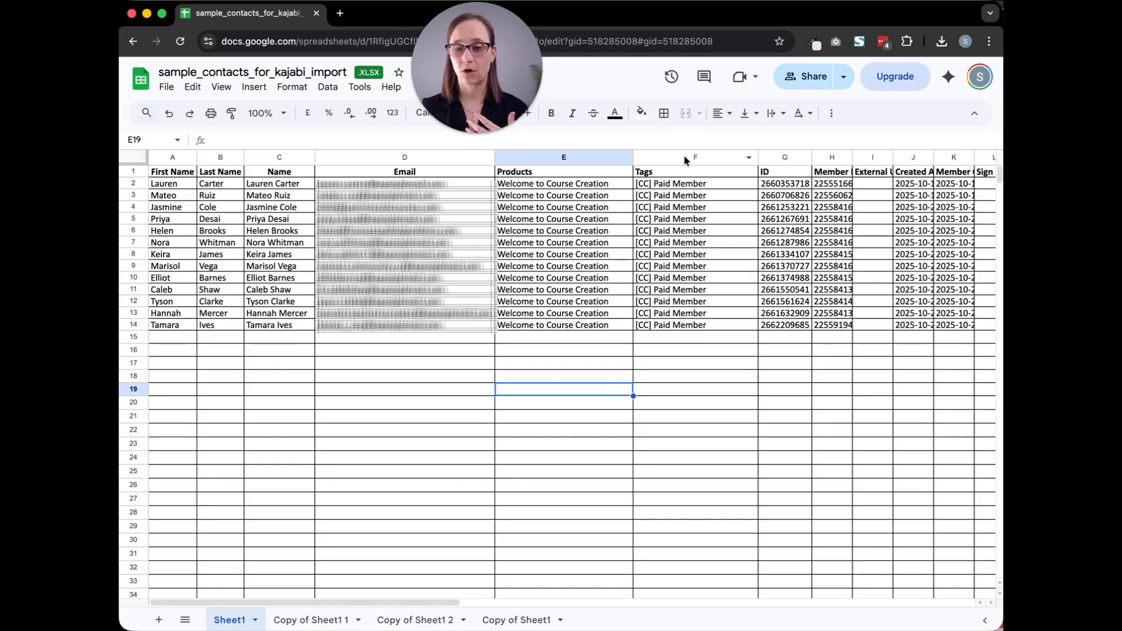
drag(676, 175, 693, 346)
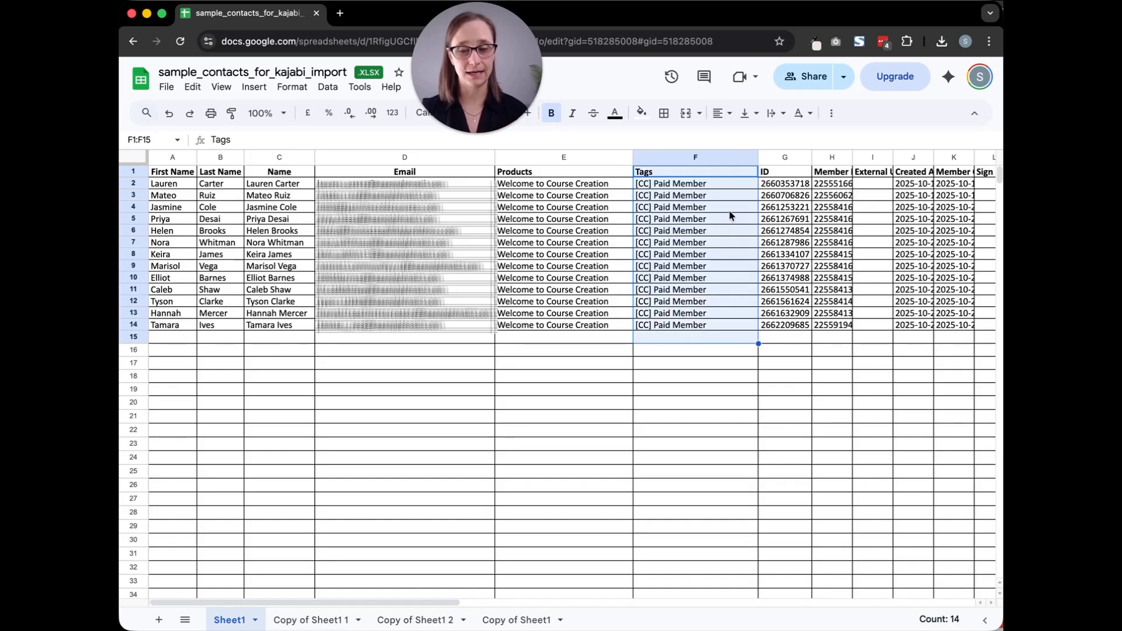
- Add a second, comma-separated tag "[CC] Completed" after "[CC] Paid Member" in cell F2
click(712, 186)
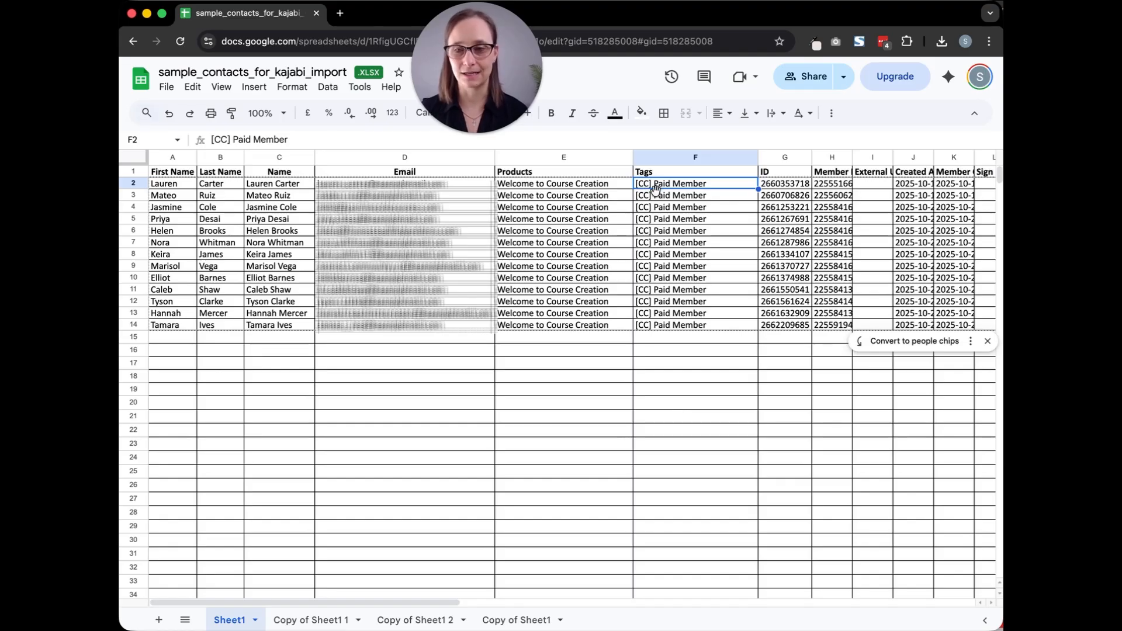
double_click(712, 183)
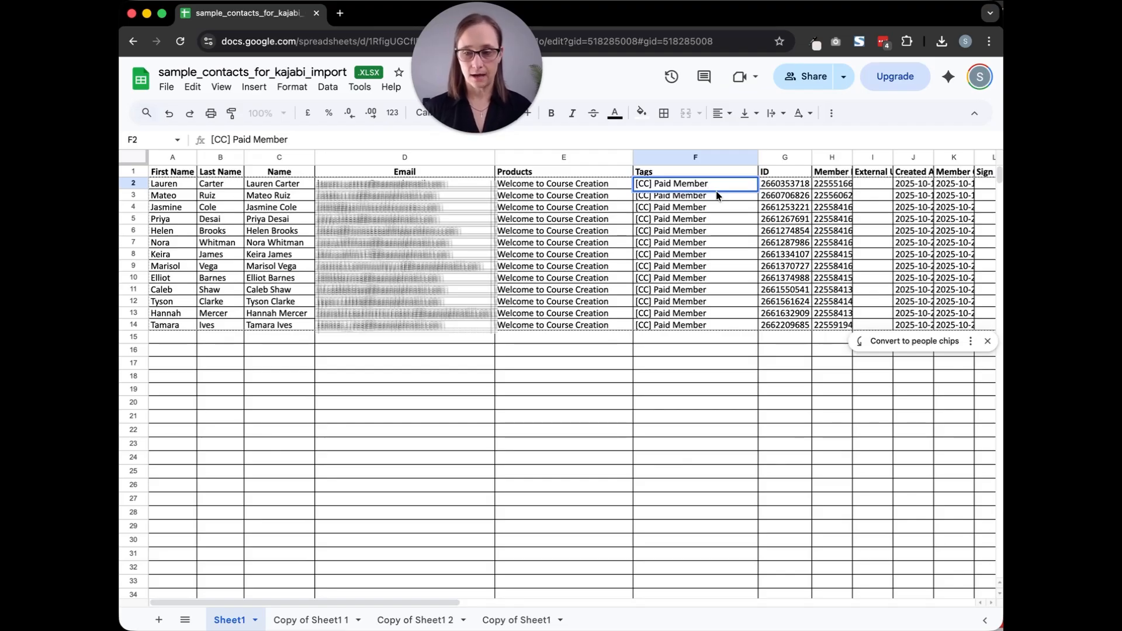
text(, )
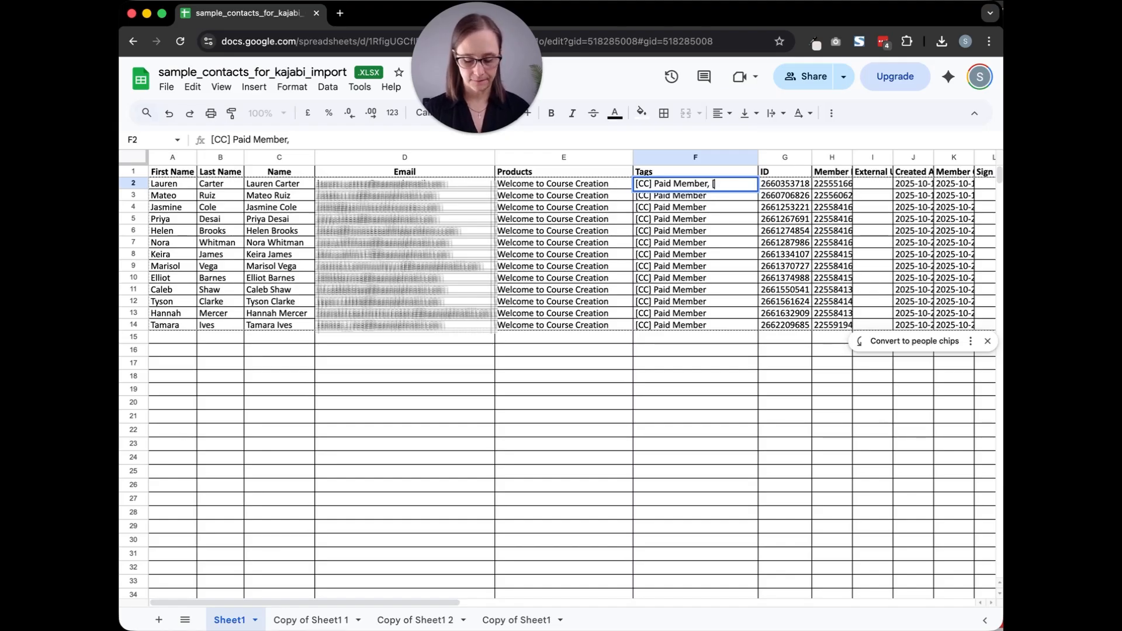
text([C)
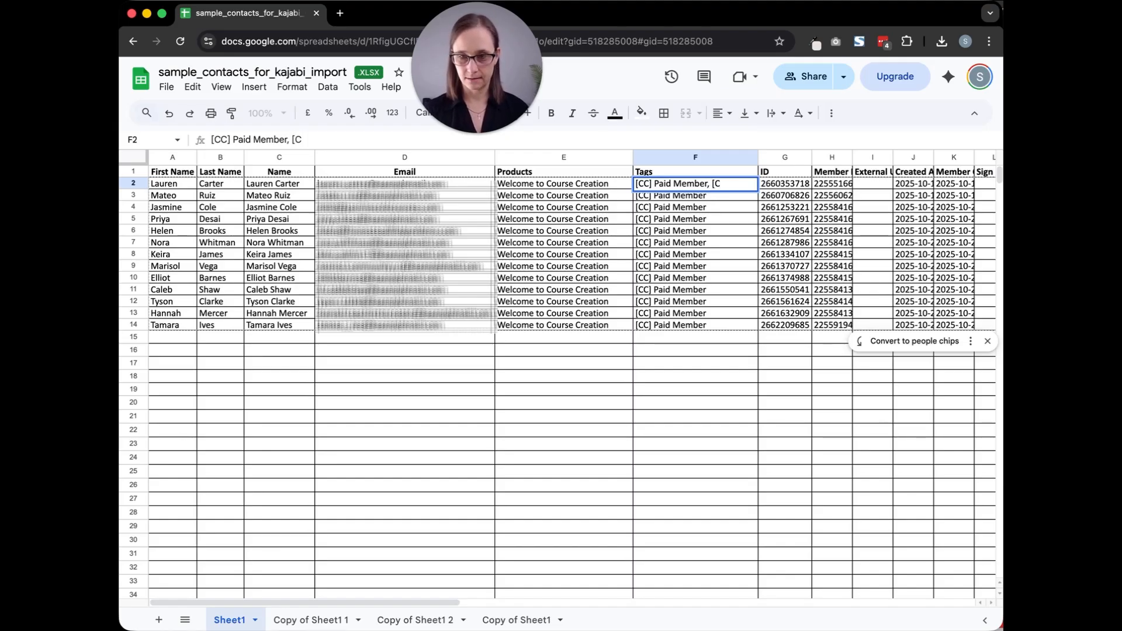
text(C])
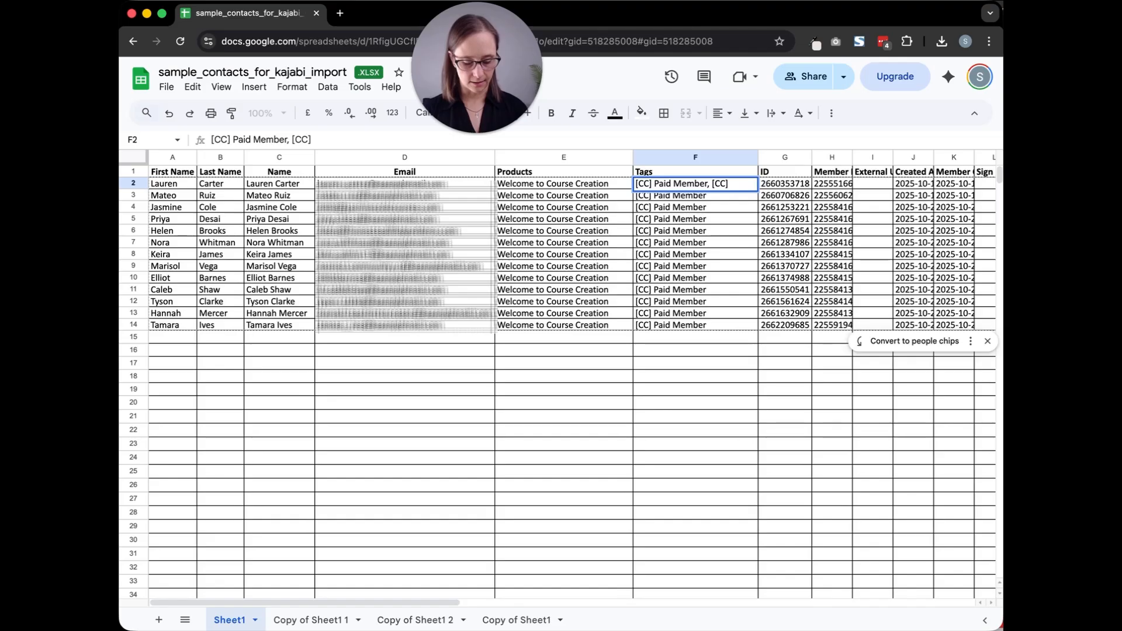
text( Completed)
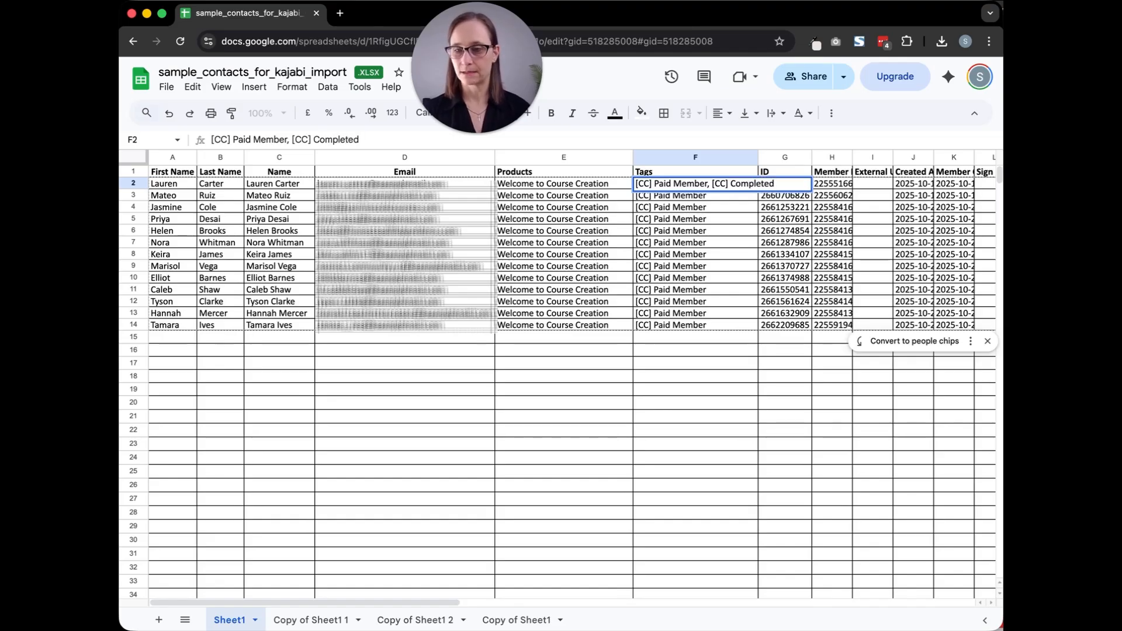
key(Return)
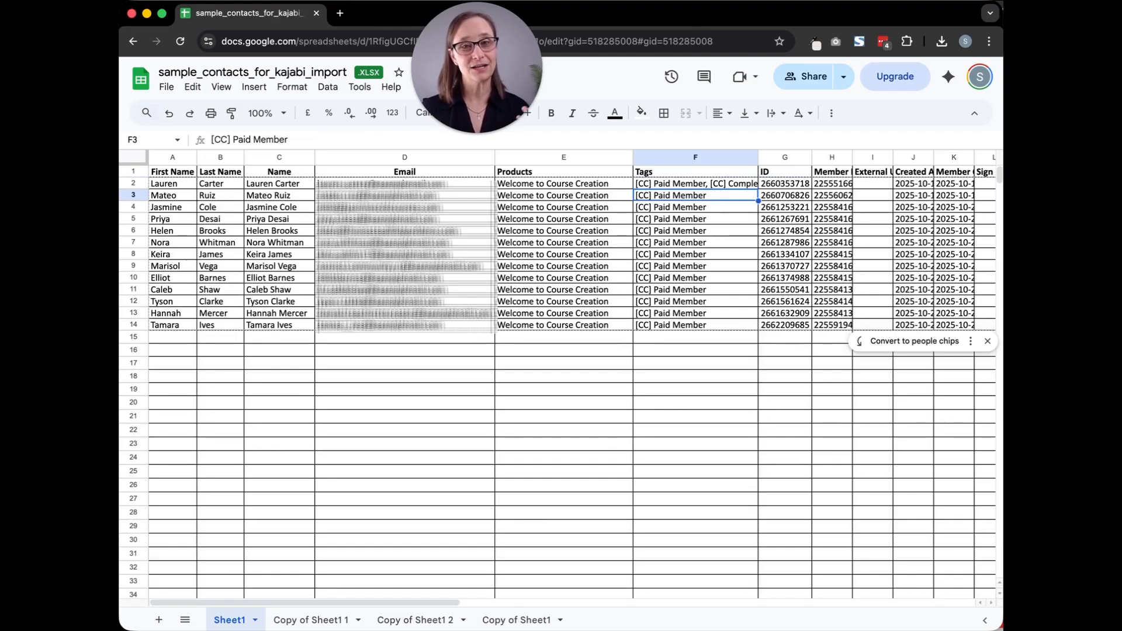
- Copy the tags "[CC] Paid Member, [CC] Completed" from F2 into cells F8 and F12
click(729, 187)
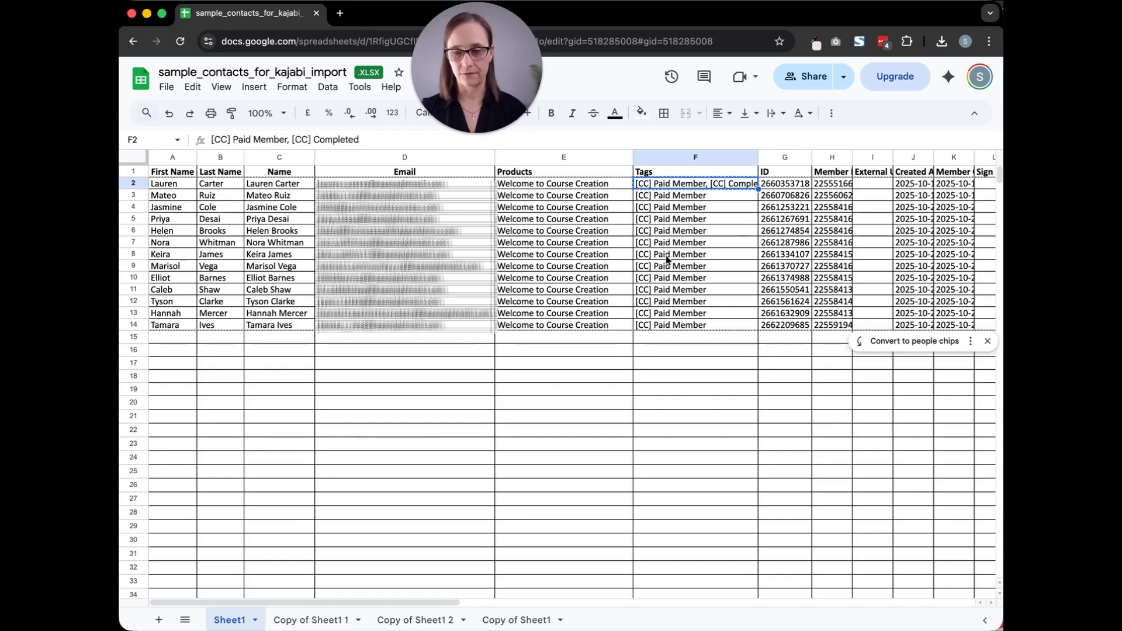
click(685, 256)
text([CC] Paid Member, [CC] Completed)
click(714, 303)
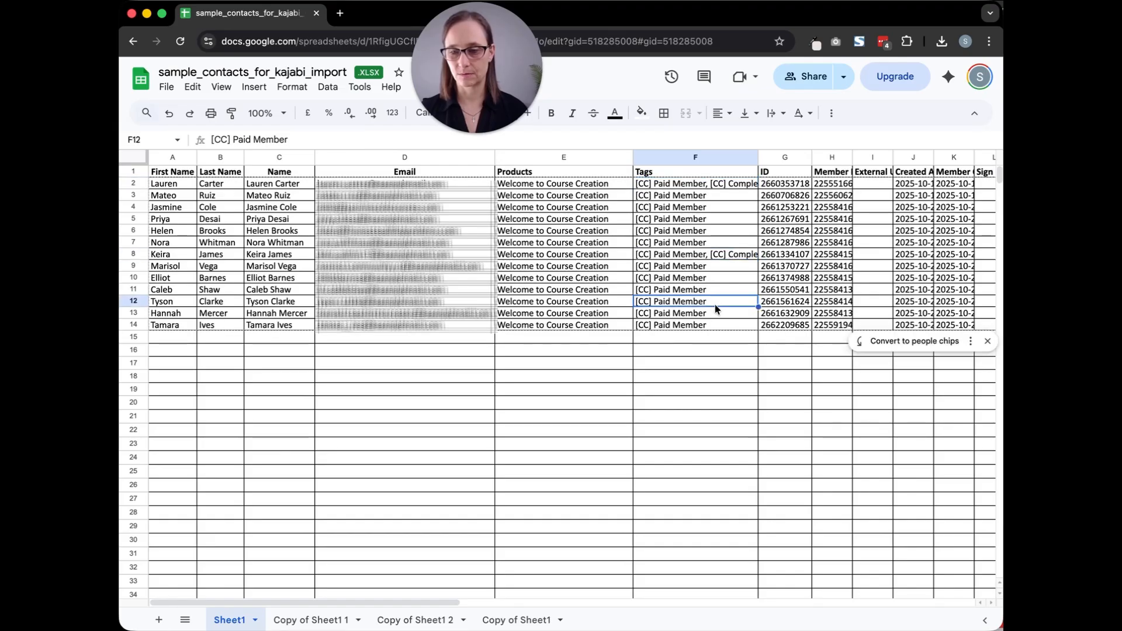
text([CC] Paid Member, [CC] Completed)
click(714, 379)
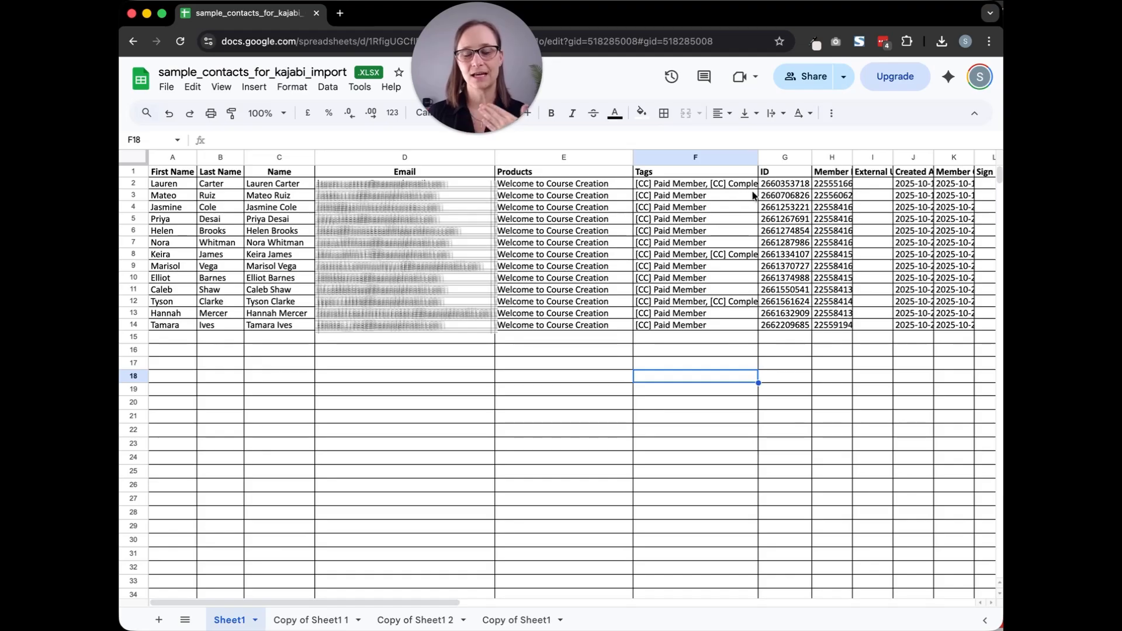
click(694, 316)
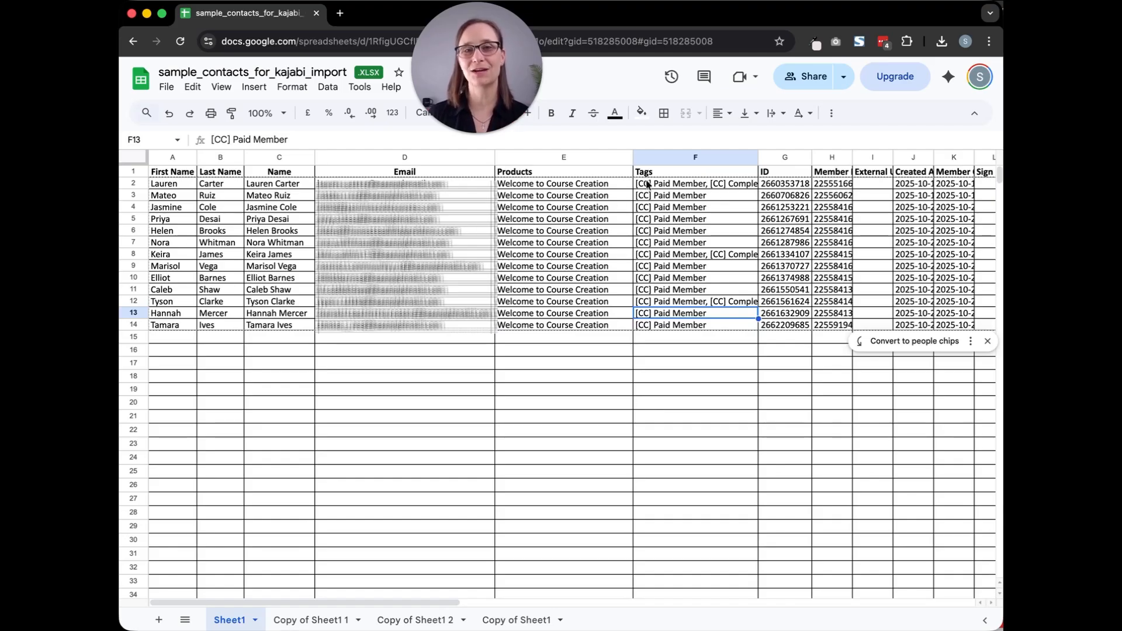
drag(714, 186, 720, 367)
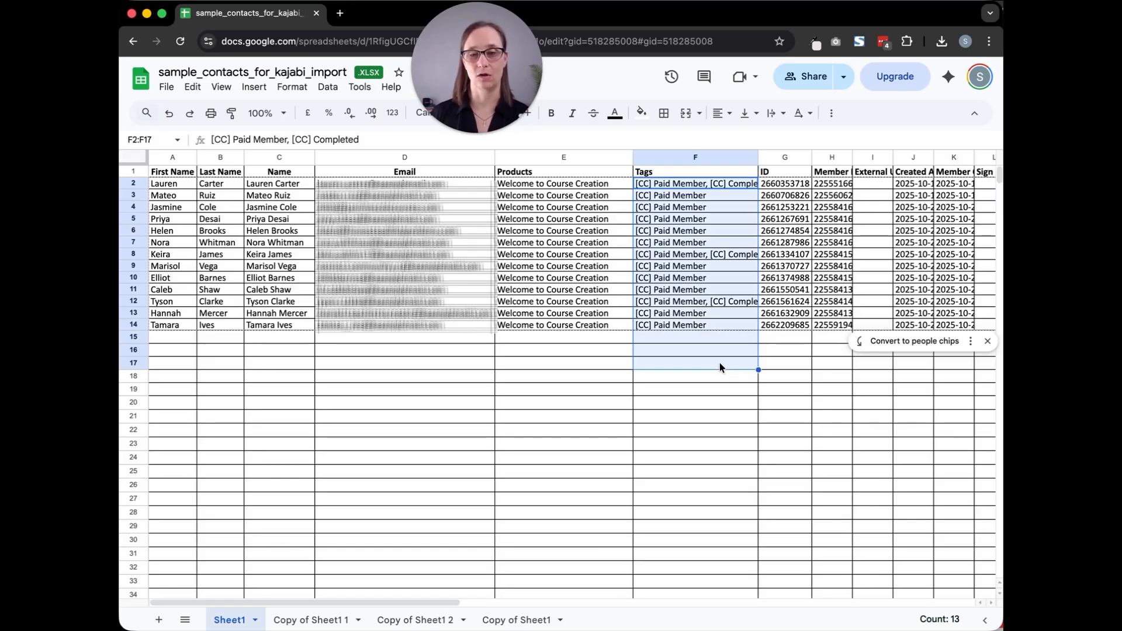
click(713, 367)
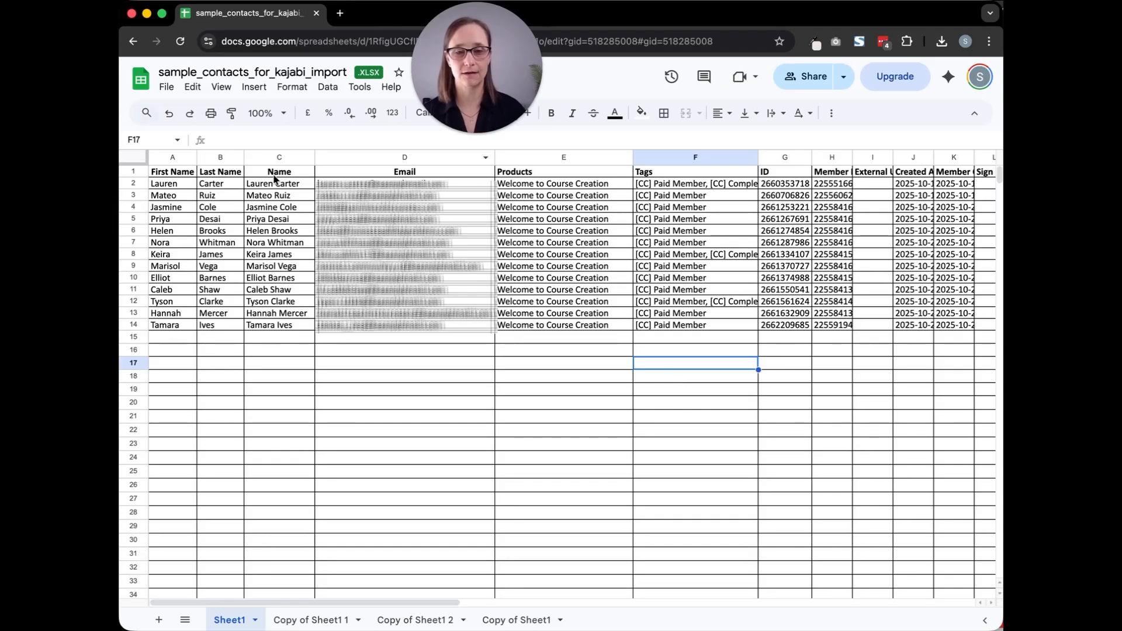
drag(275, 174, 442, 335)
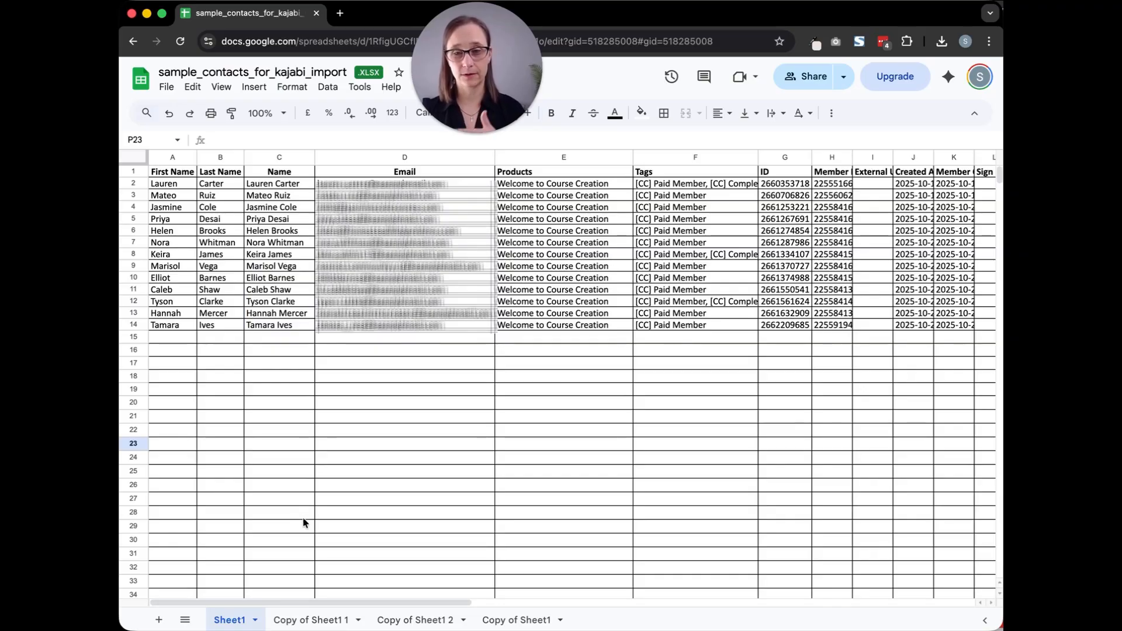
- Delete all columns from Sign In Count (L) through the last column, AR
drag(318, 602, 605, 583)
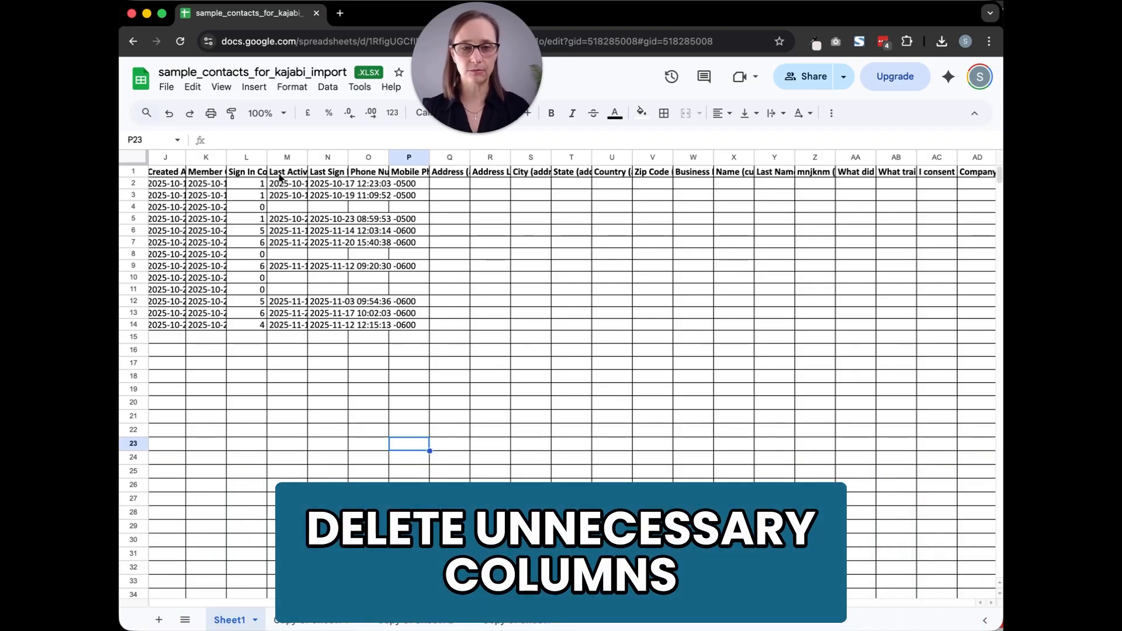
click(247, 160)
key(super+shift+Right)
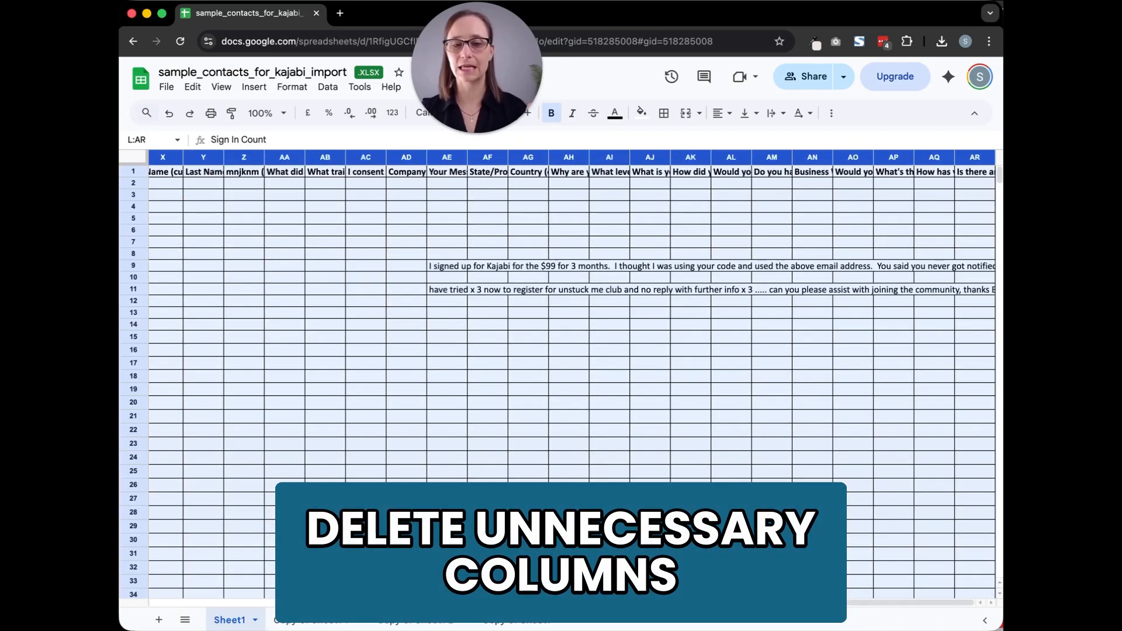
right_click(534, 248)
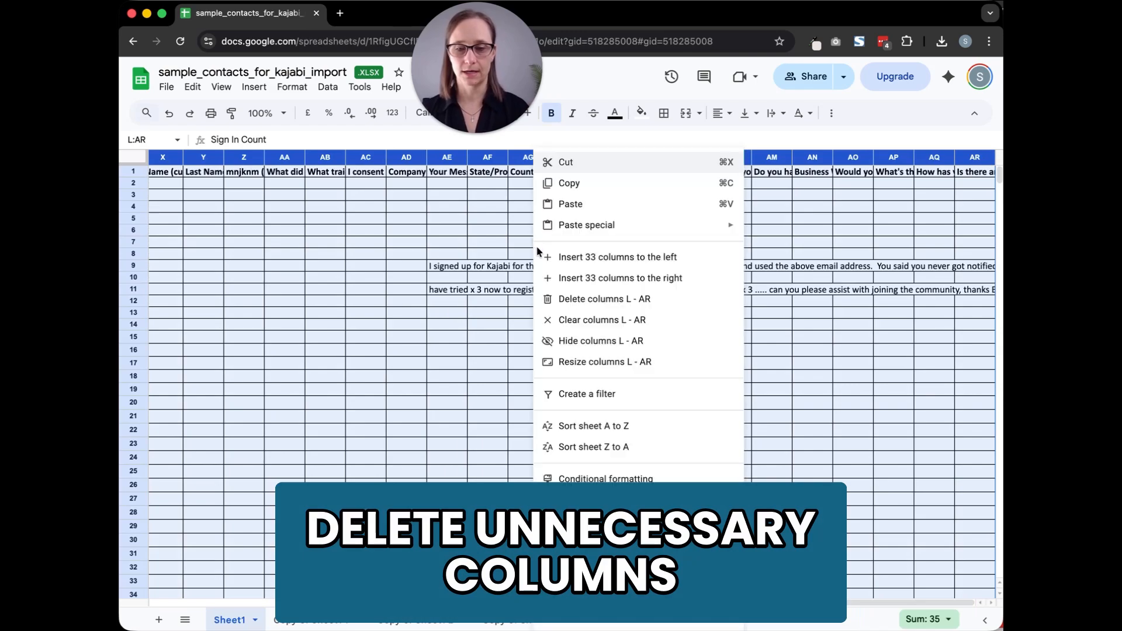
click(604, 299)
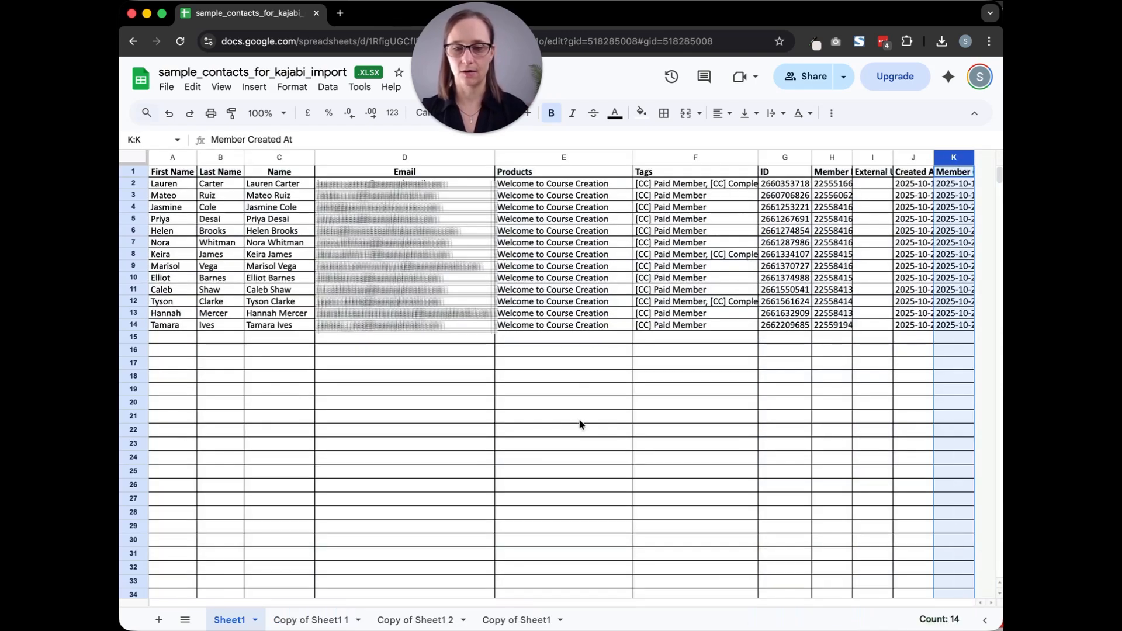
click(721, 454)
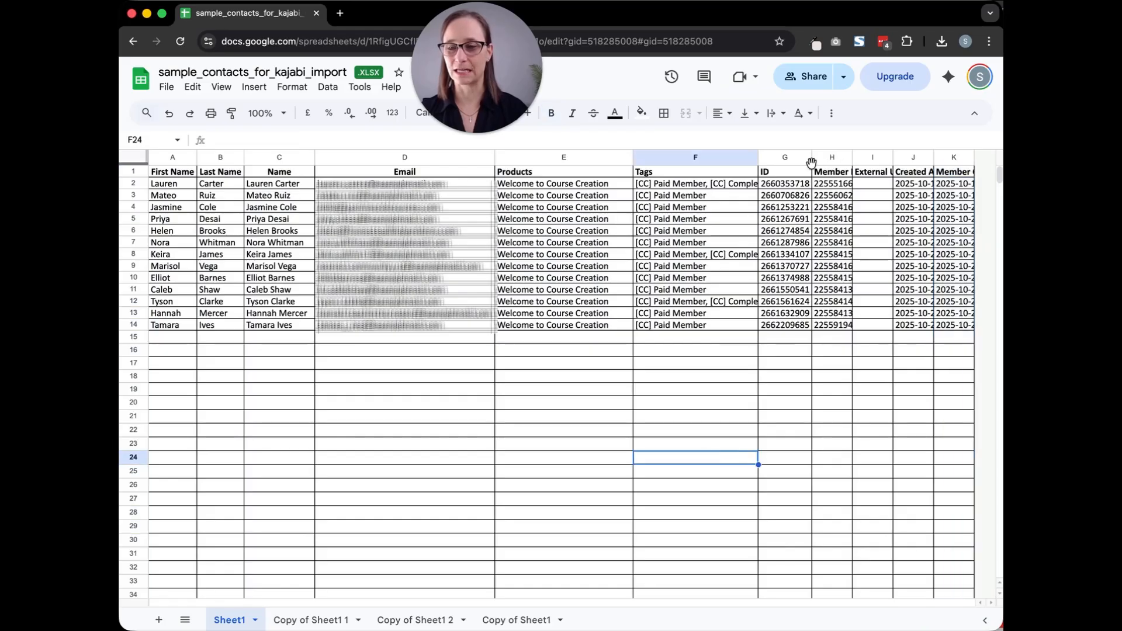
- Delete columns G through K, from ID to the last remaining column after Tags
click(786, 158)
key(super+shift+Right)
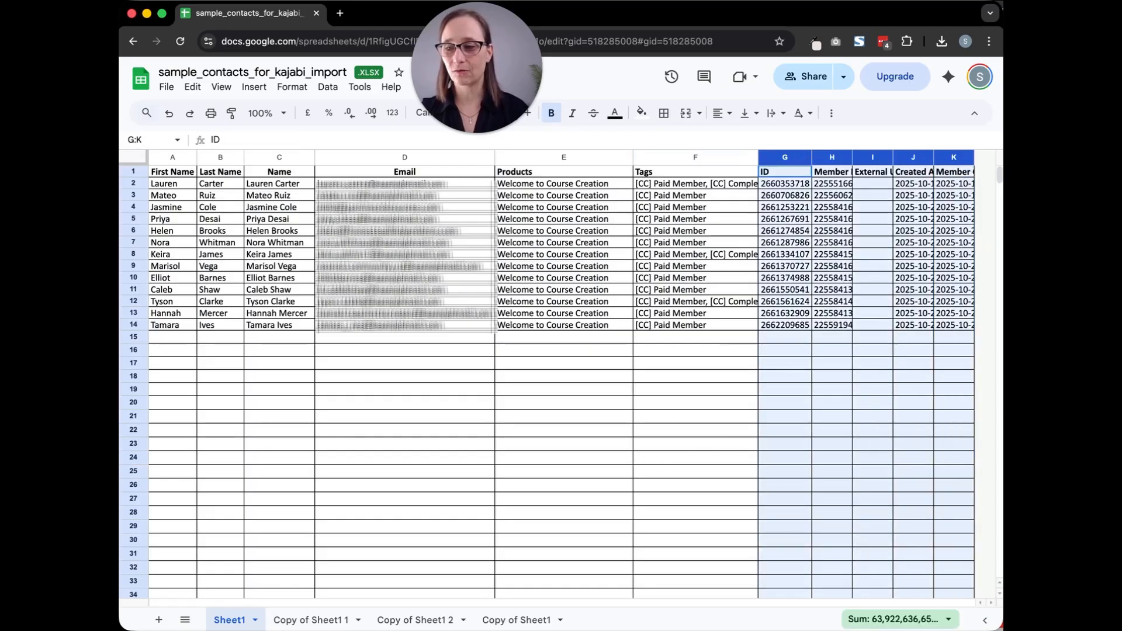
right_click(840, 267)
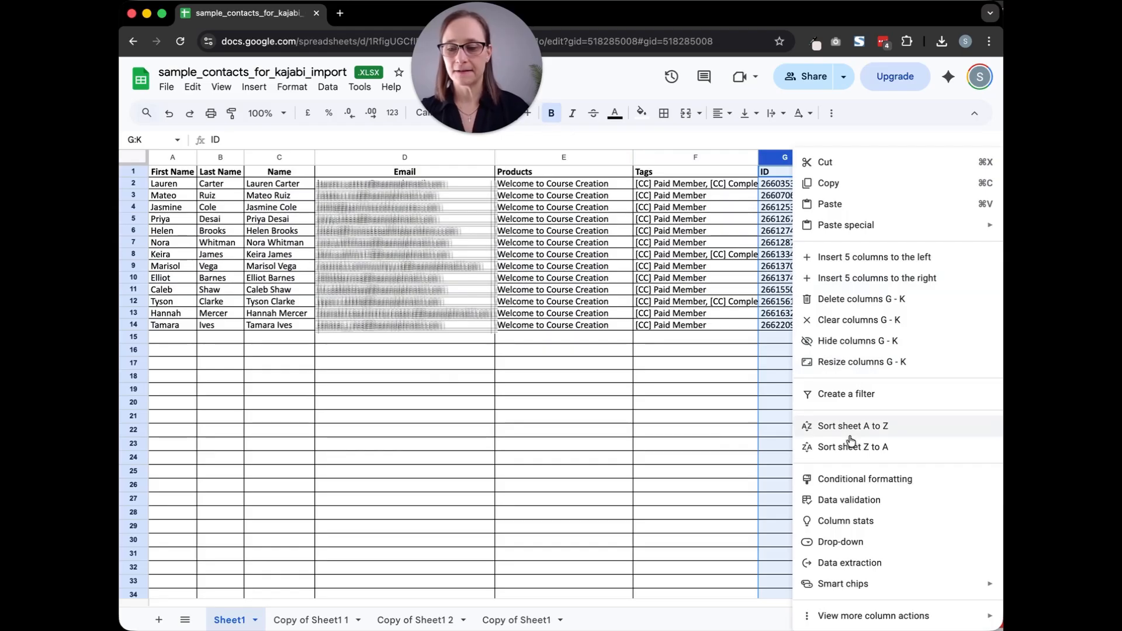
click(859, 299)
click(639, 367)
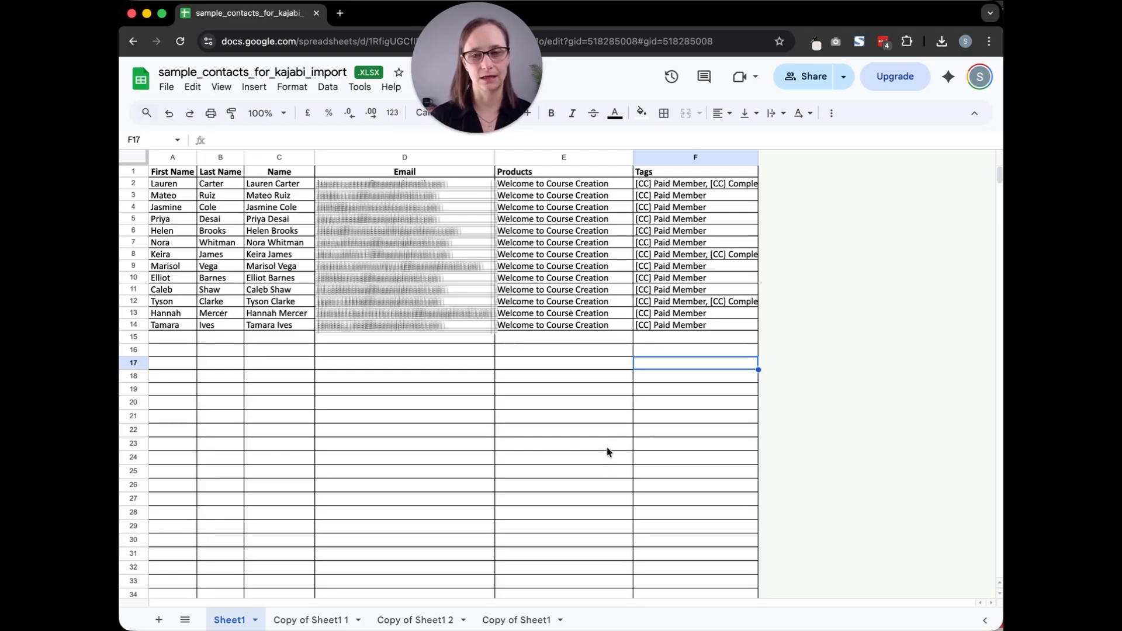
- Delete the Products column (E) from the contacts sheet
click(535, 156)
right_click(538, 158)
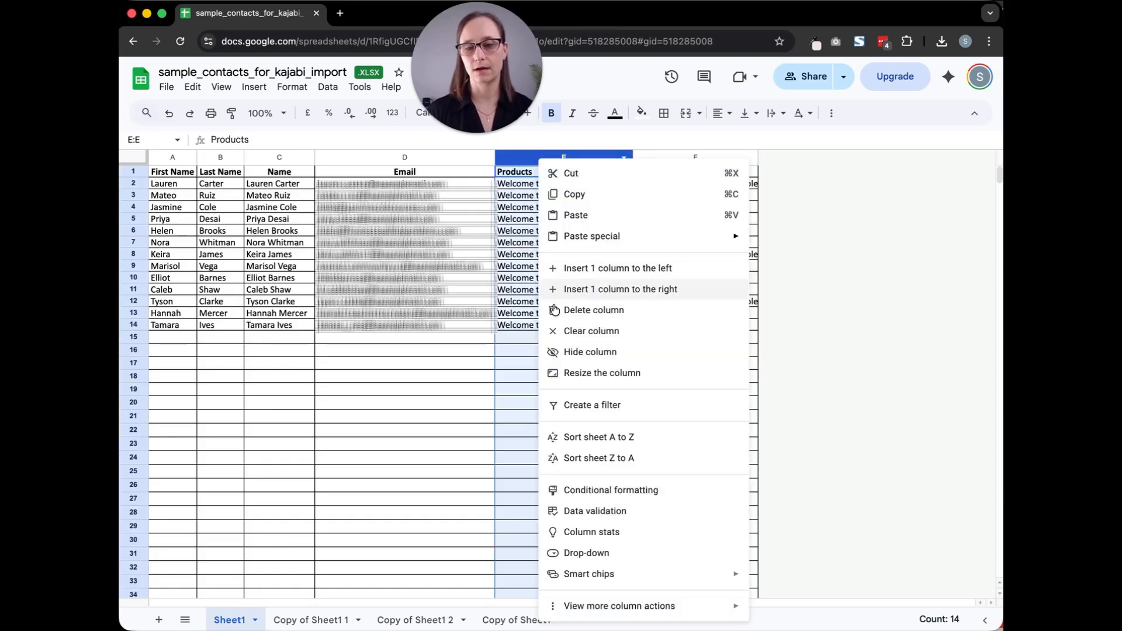
click(576, 313)
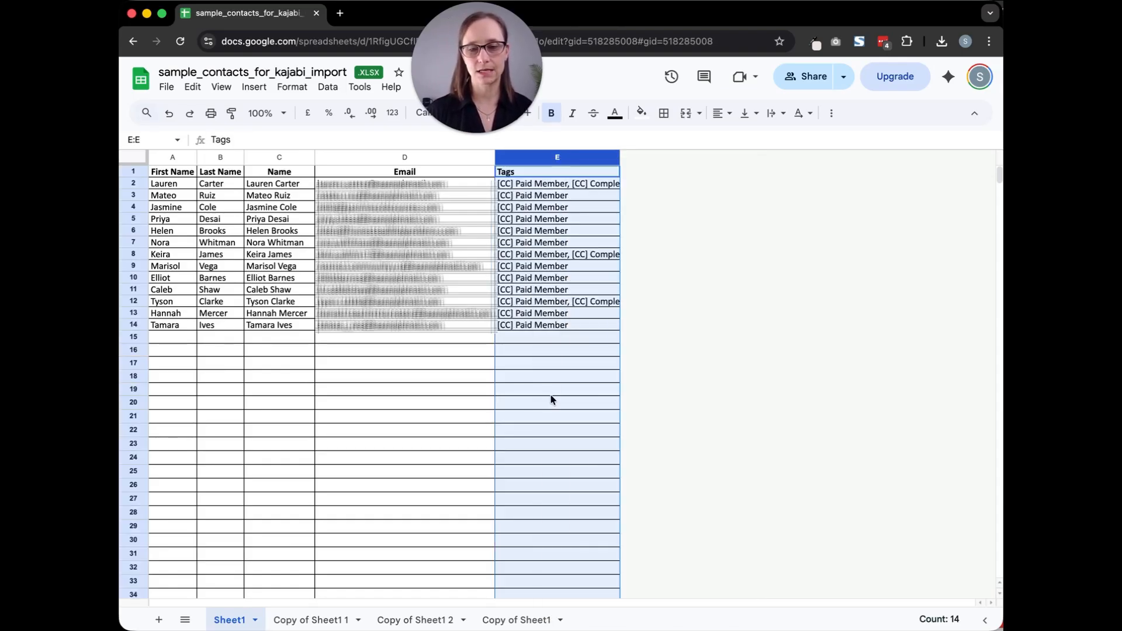
click(549, 393)
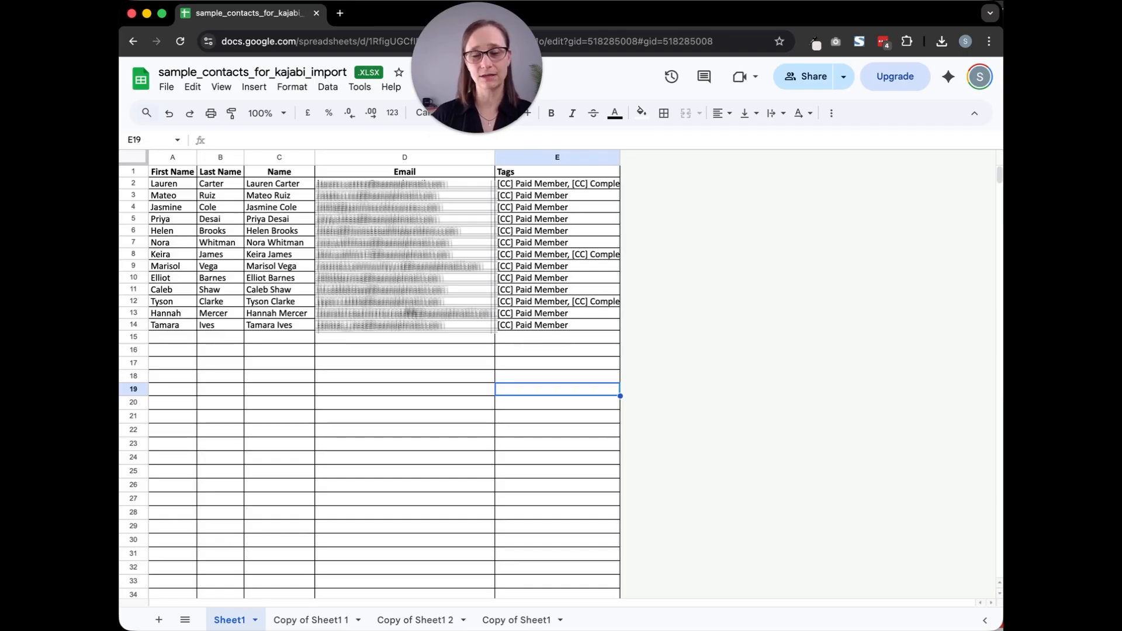
- Download the cleaned Sheet1 as a comma-separated values (.csv) file
click(166, 87)
mouse_move(305, 257)
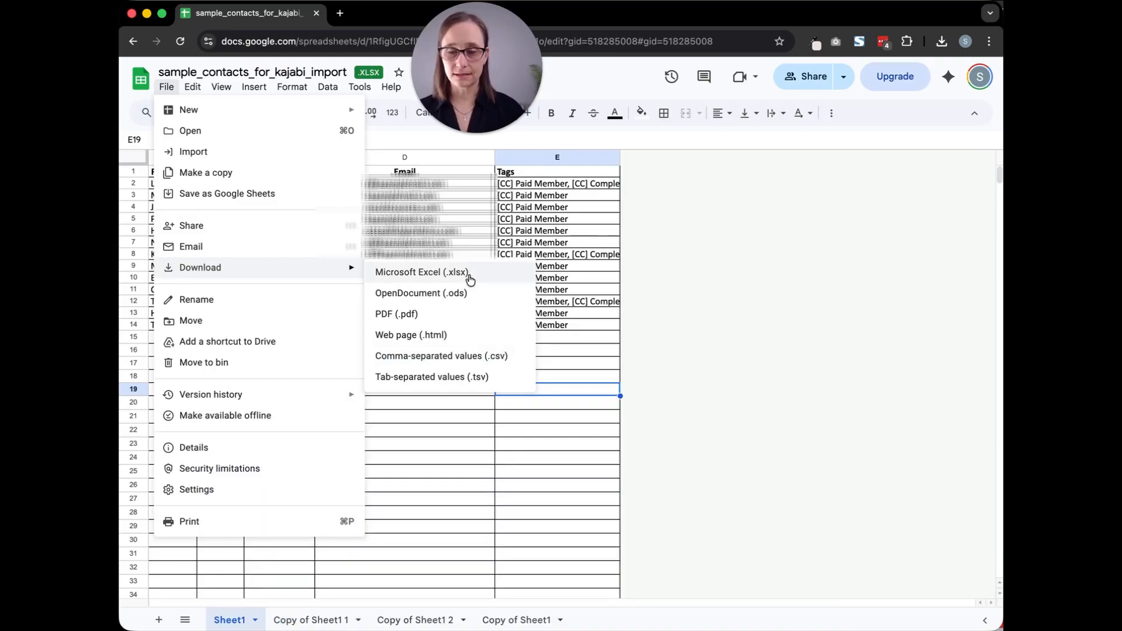
click(470, 357)
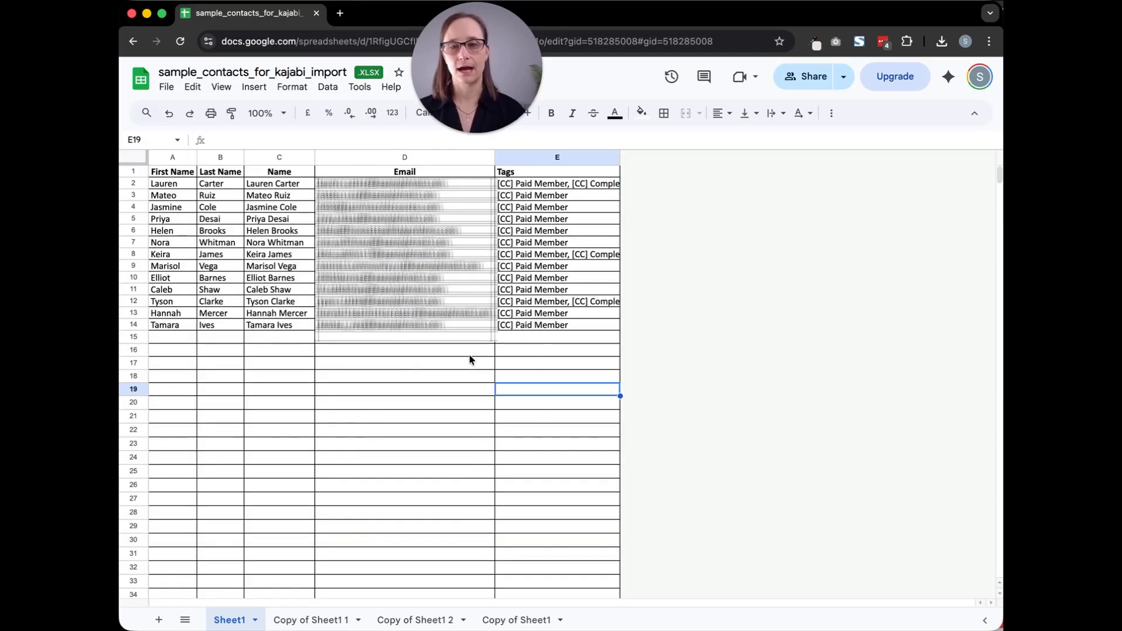
click(718, 433)
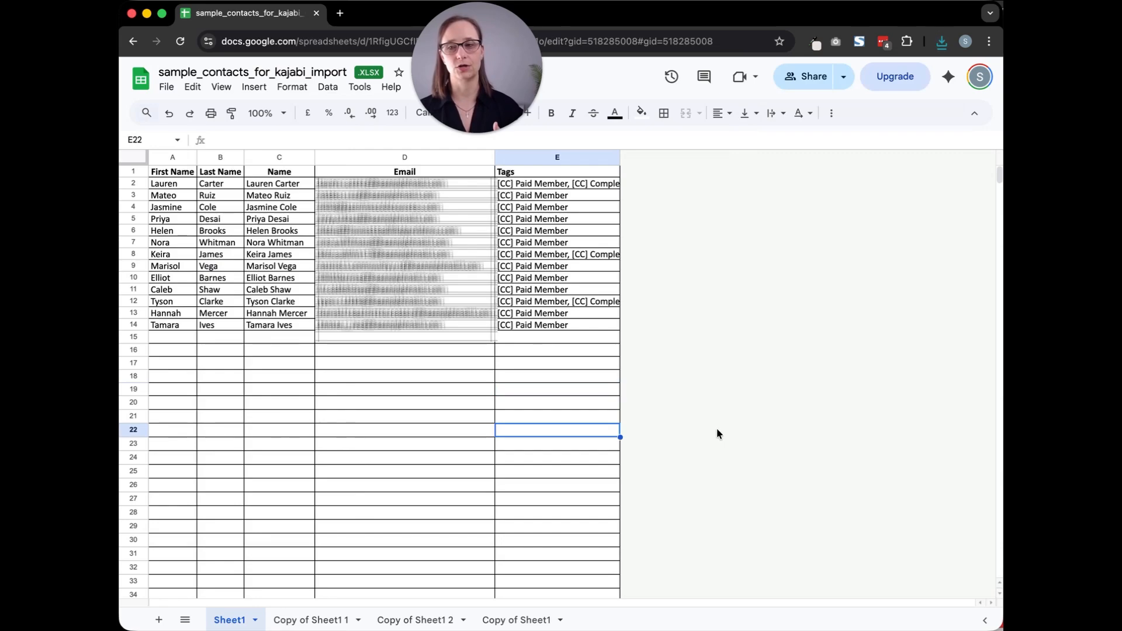
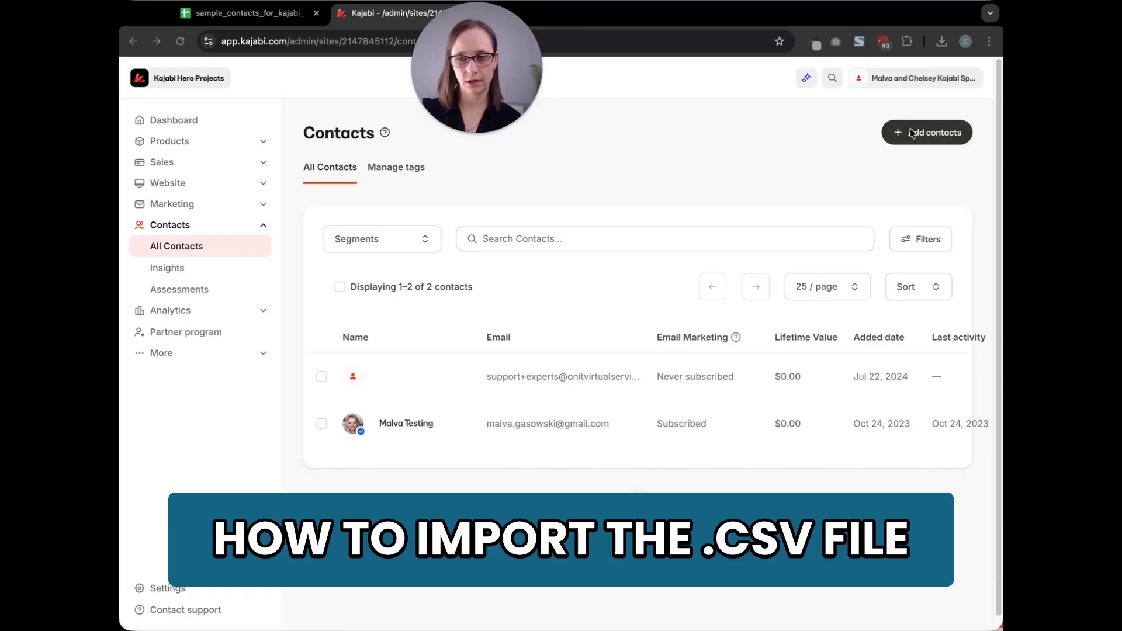
- In Kajabi's contacts, start a CSV import and choose Upload File as the import method
click(911, 131)
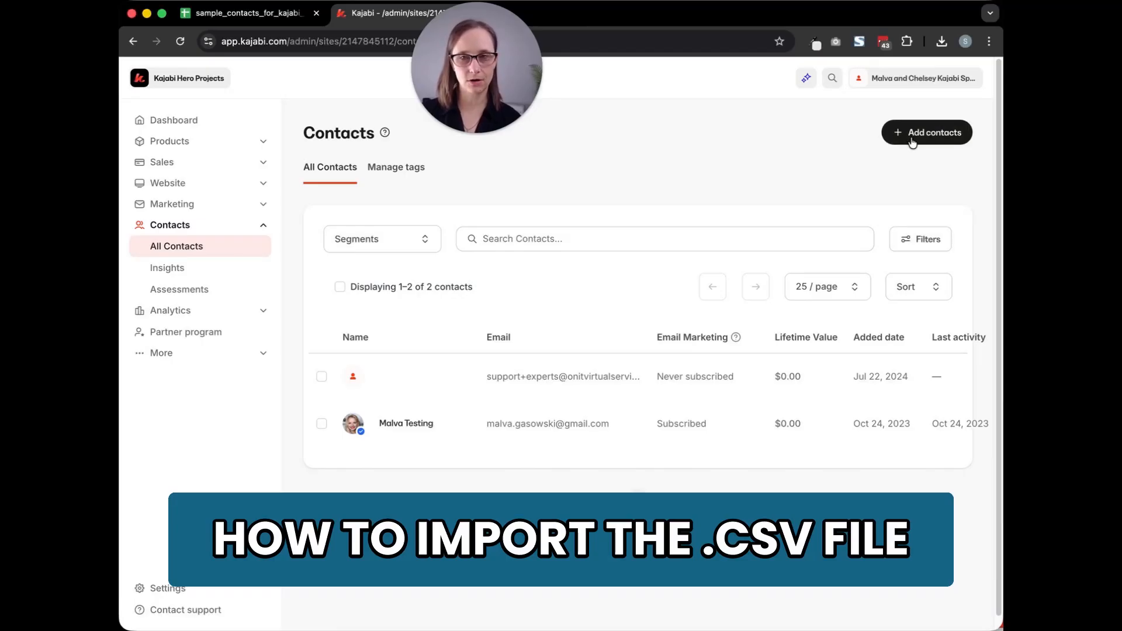
click(912, 140)
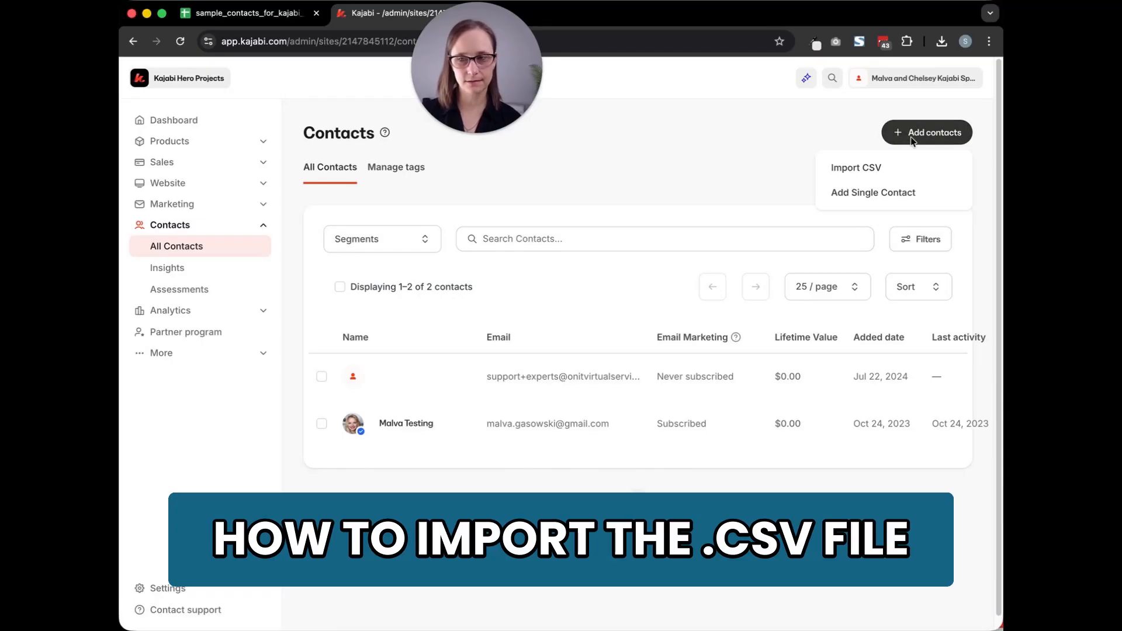
click(851, 171)
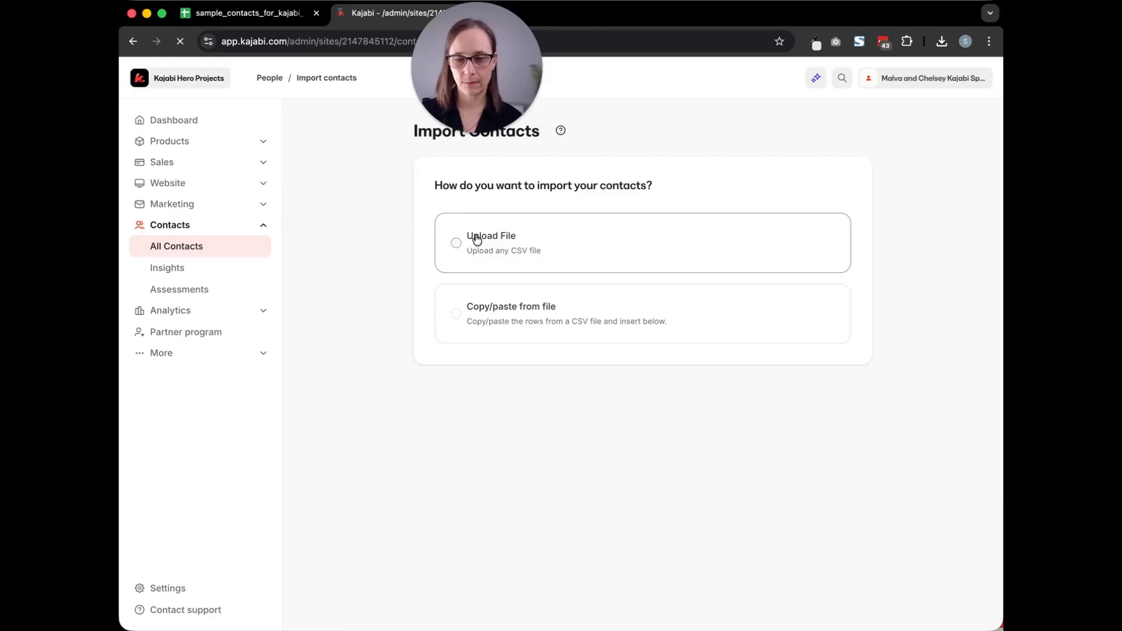
click(507, 292)
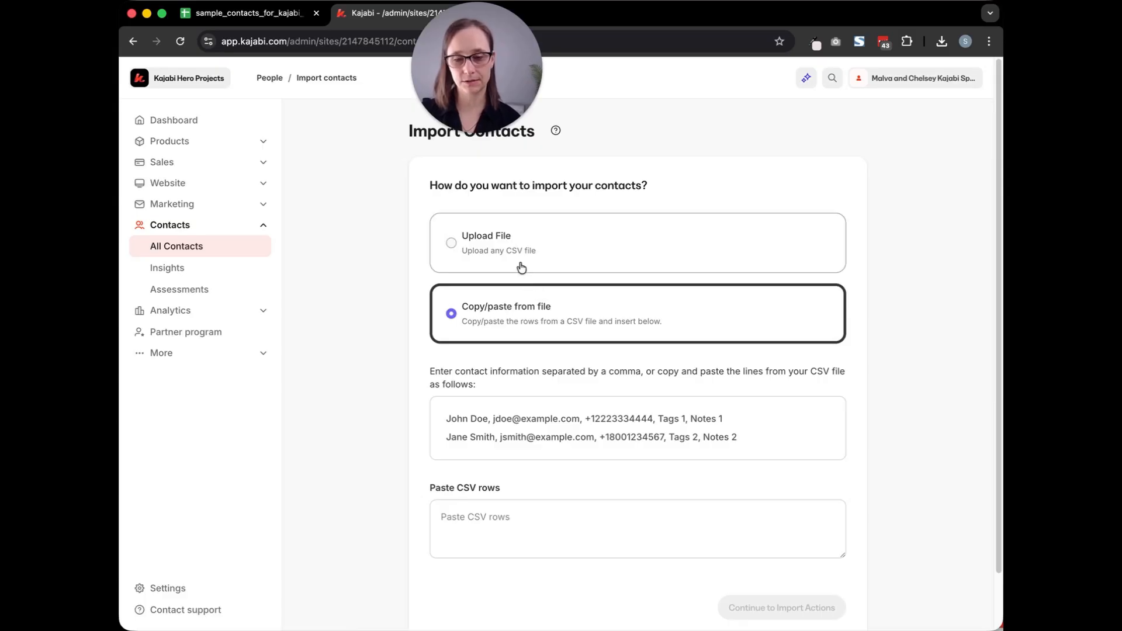
click(515, 244)
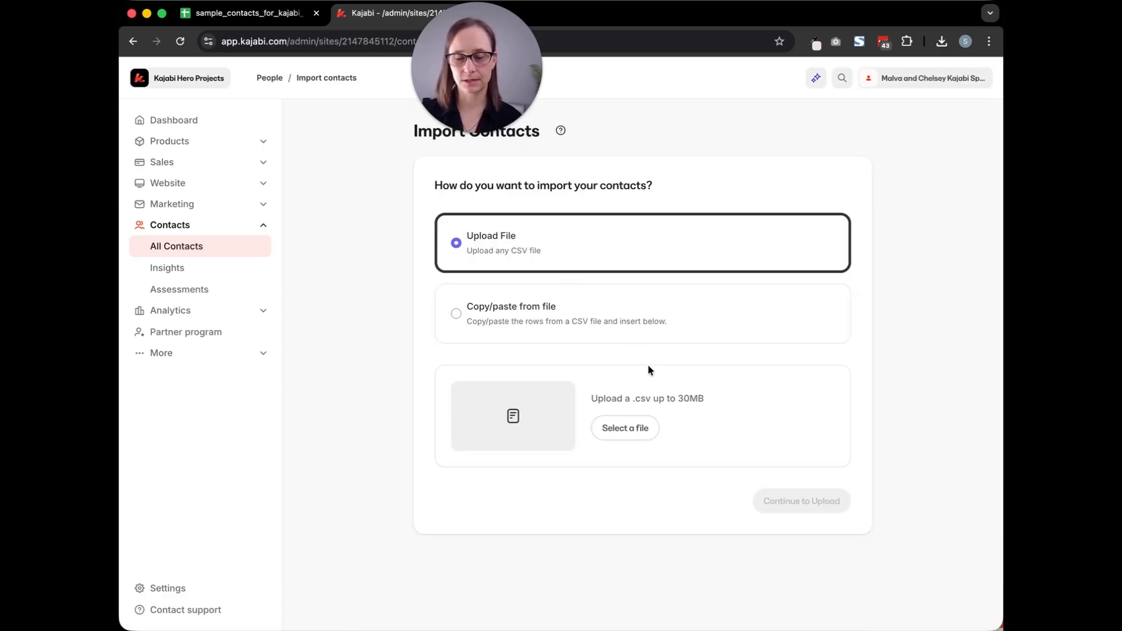
- Upload "sample_contacts_for_kajabi_import.xlsx - Sheet1.csv" from Downloads and continue to the column mapping
click(624, 432)
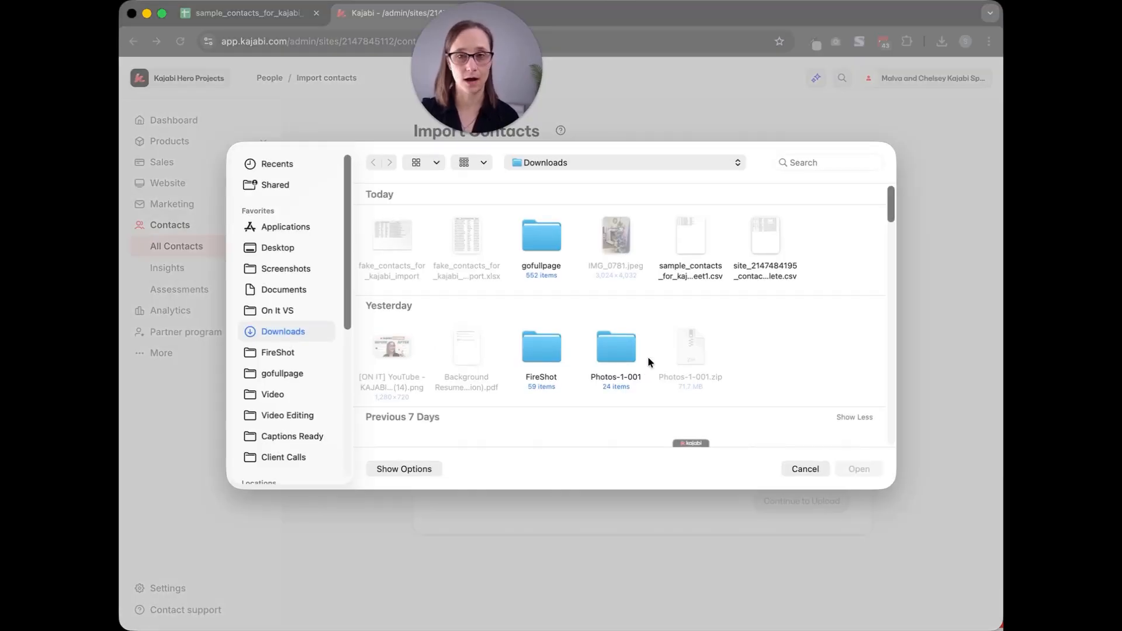
double_click(691, 233)
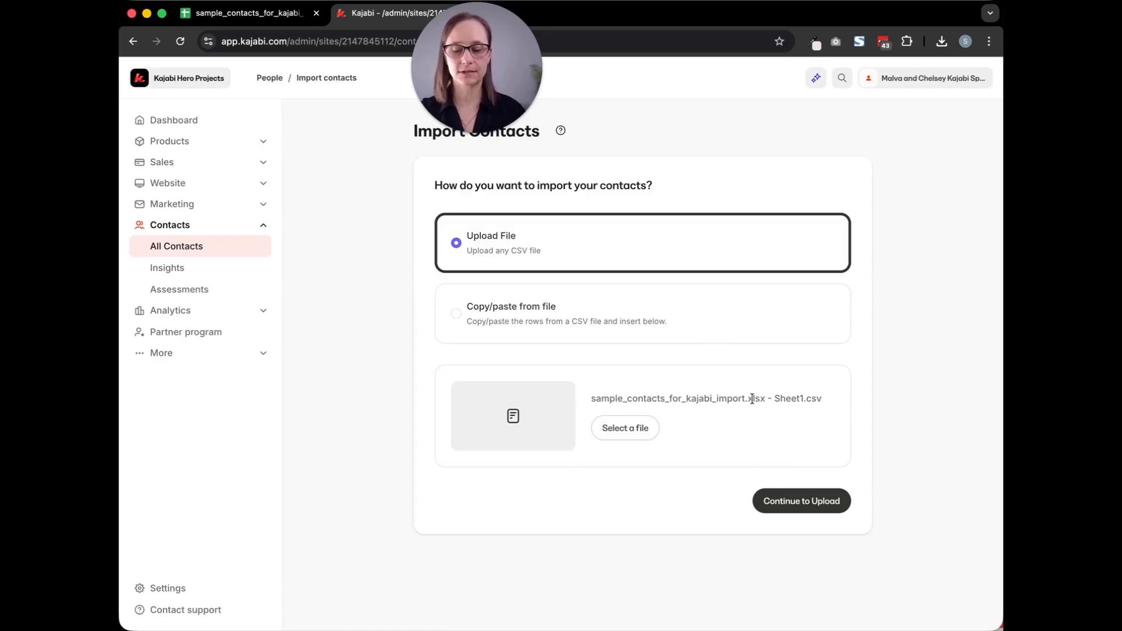
click(811, 505)
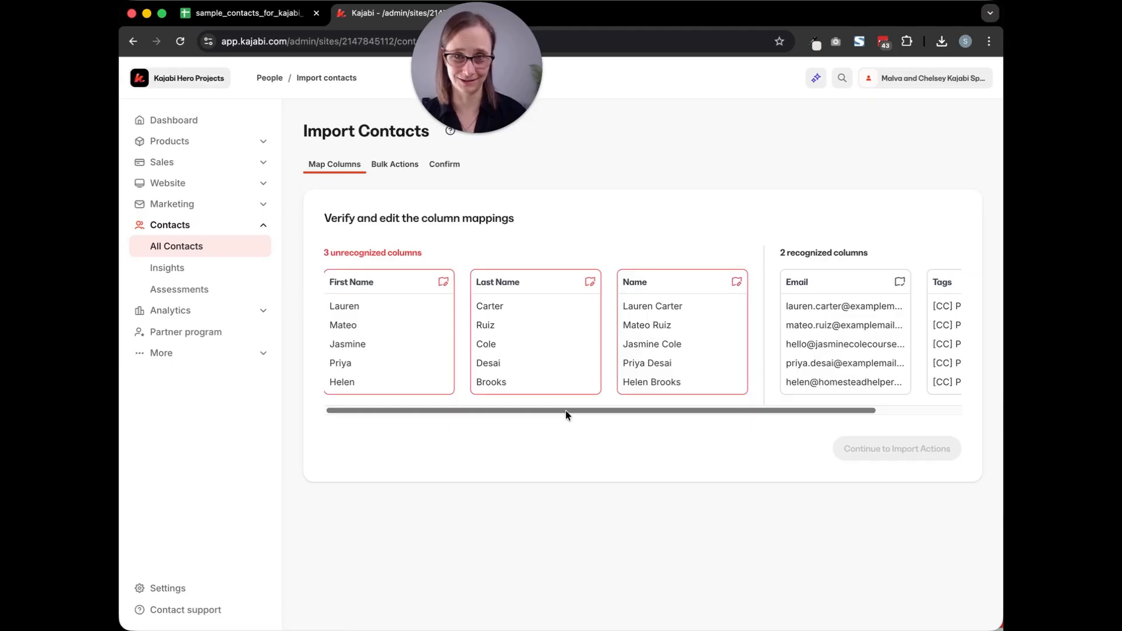
- Review the column mappings and set the First Name and Last Name columns to be skipped during the import
drag(566, 413, 591, 406)
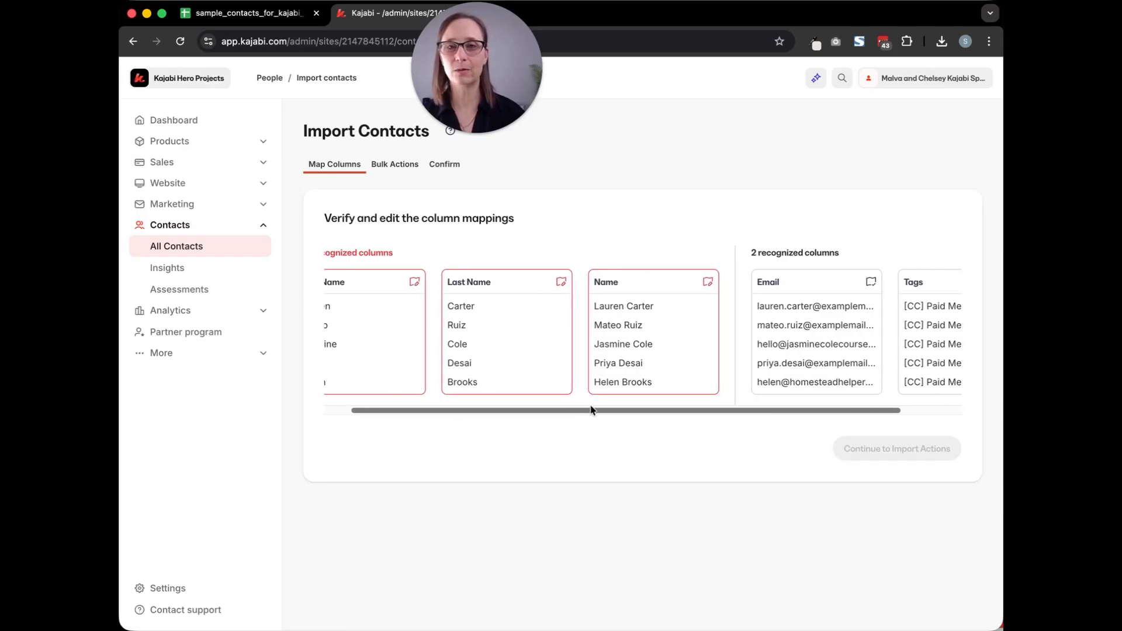
scroll(762, 393, right, 3)
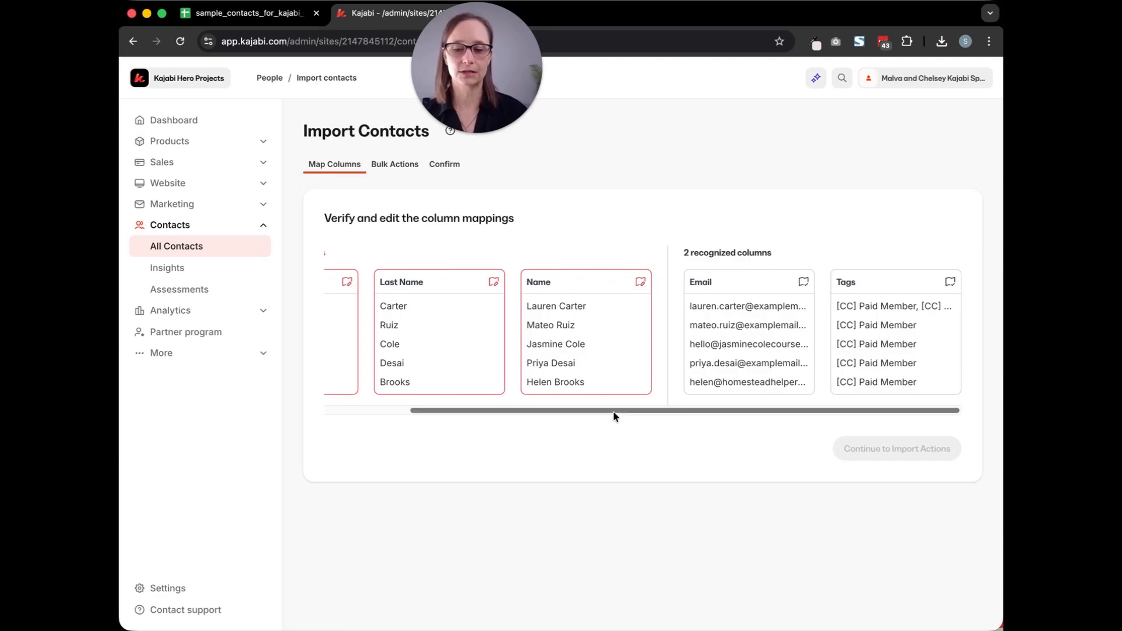
drag(613, 418, 440, 419)
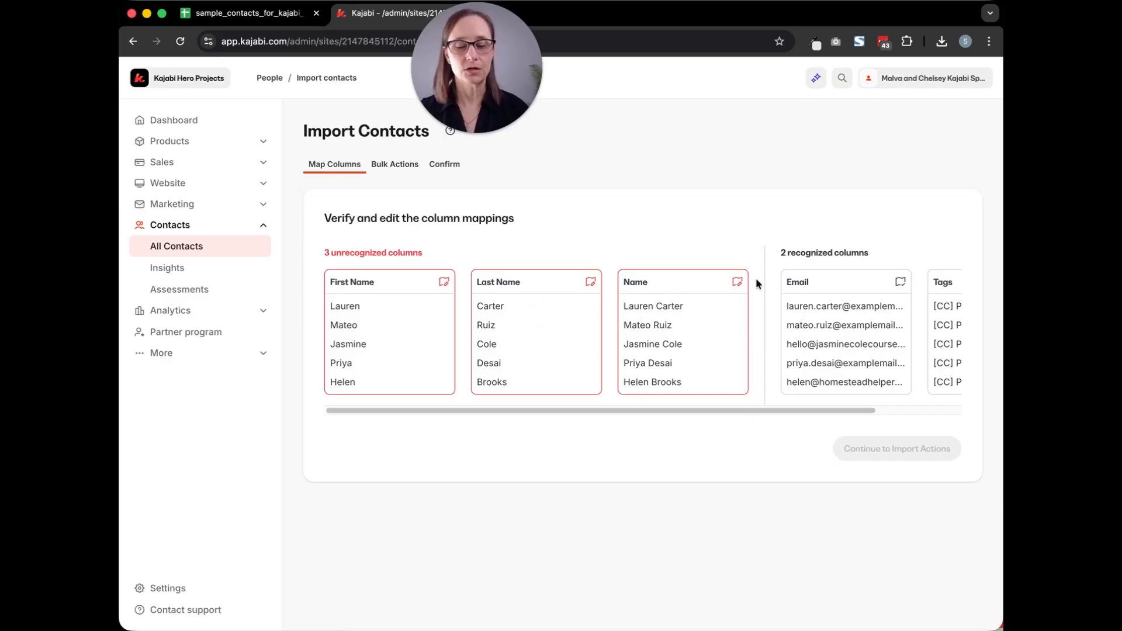
click(444, 284)
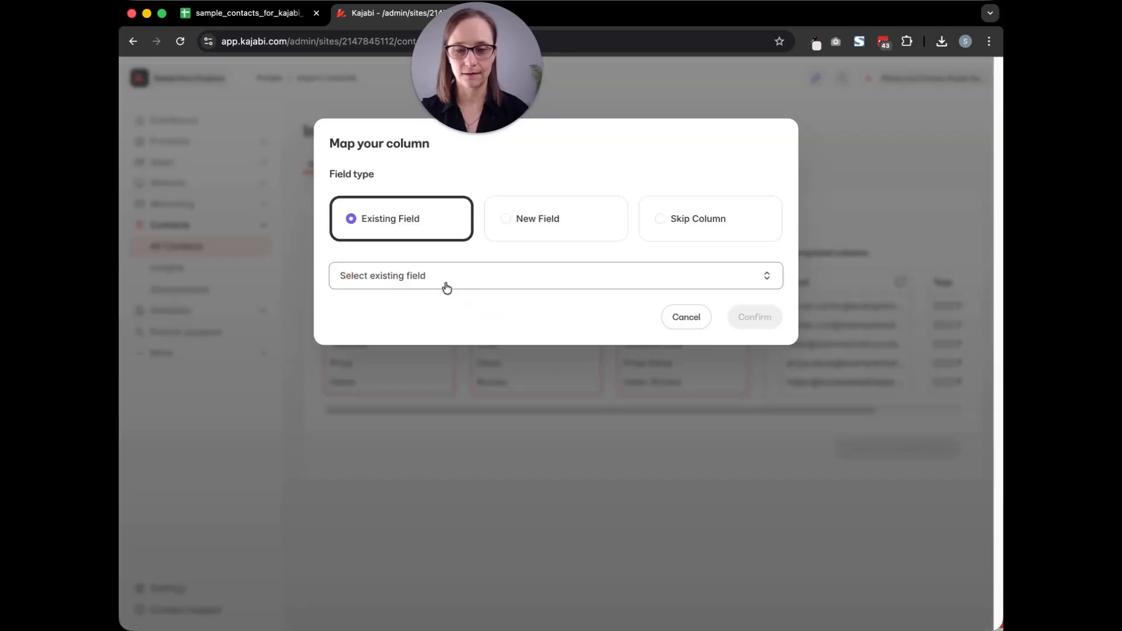
click(678, 230)
click(752, 306)
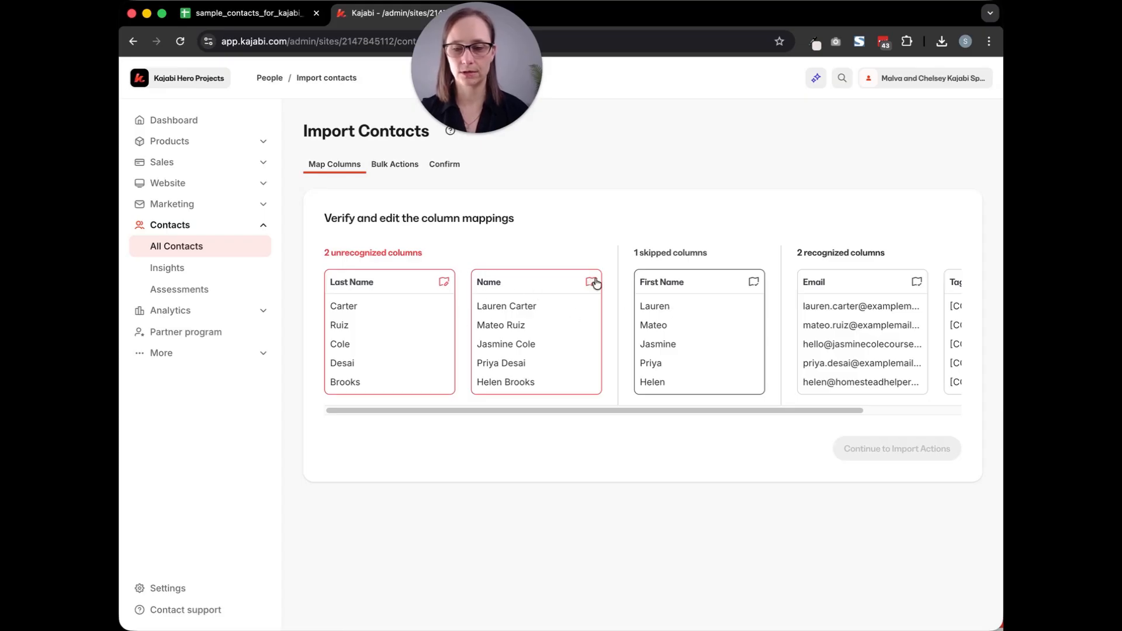
click(444, 282)
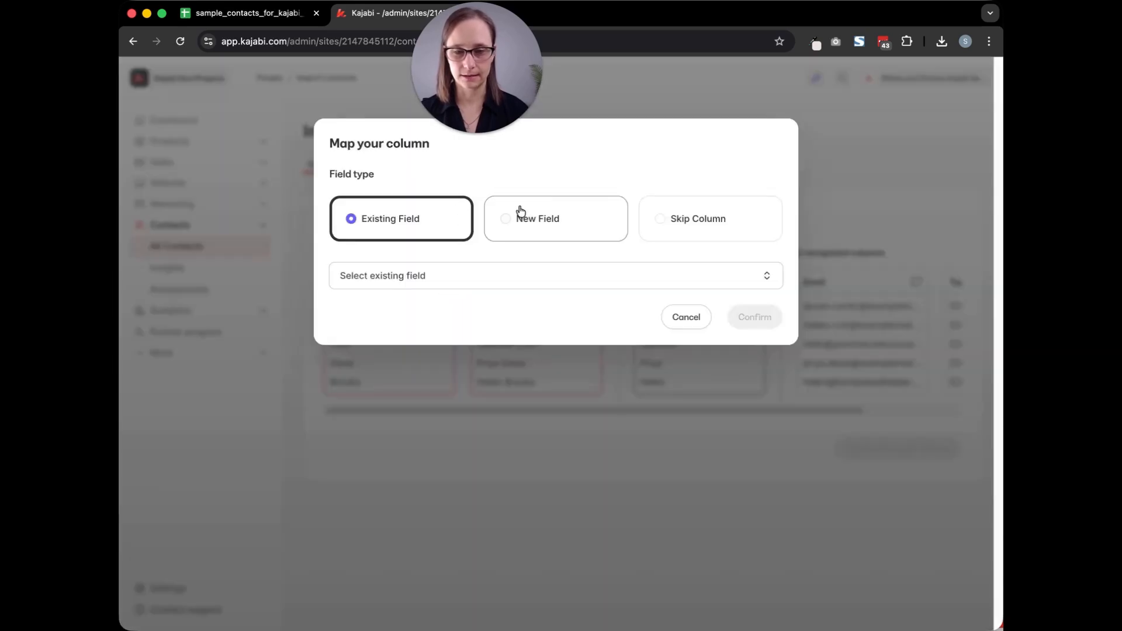
click(697, 236)
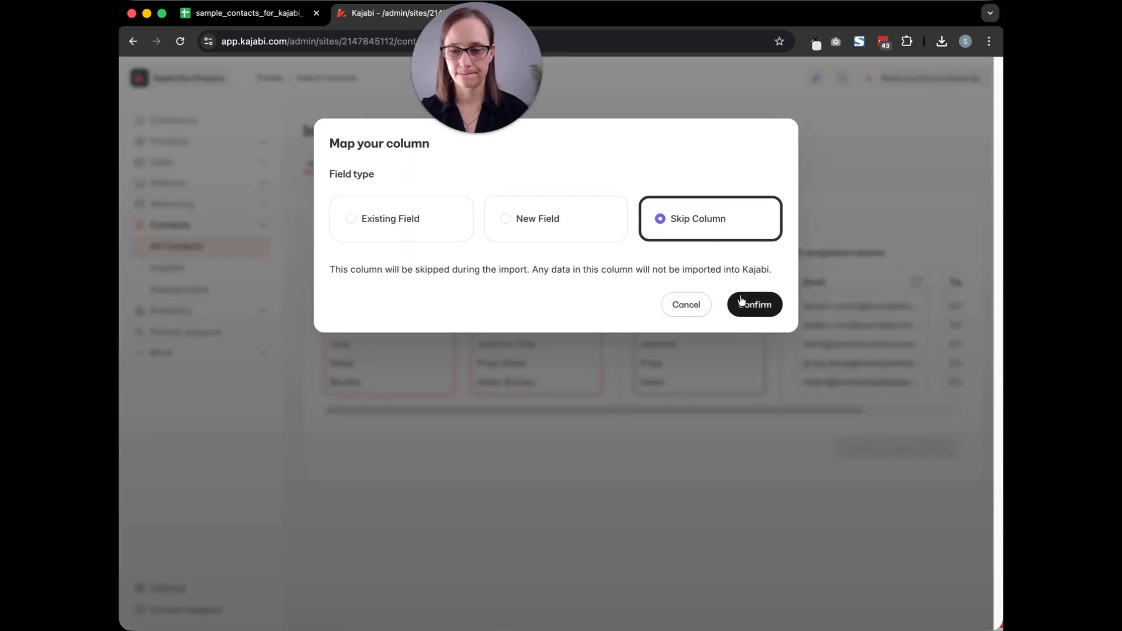
click(741, 301)
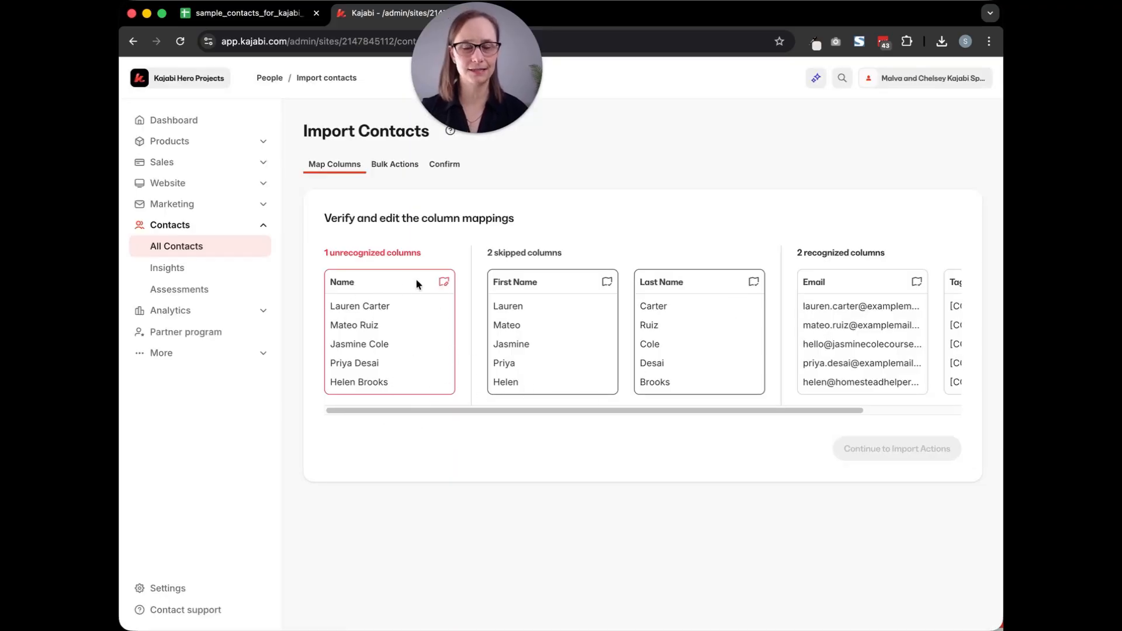
- Map the Name column to the existing field "First Name and Last Name" and continue to the import actions
click(441, 282)
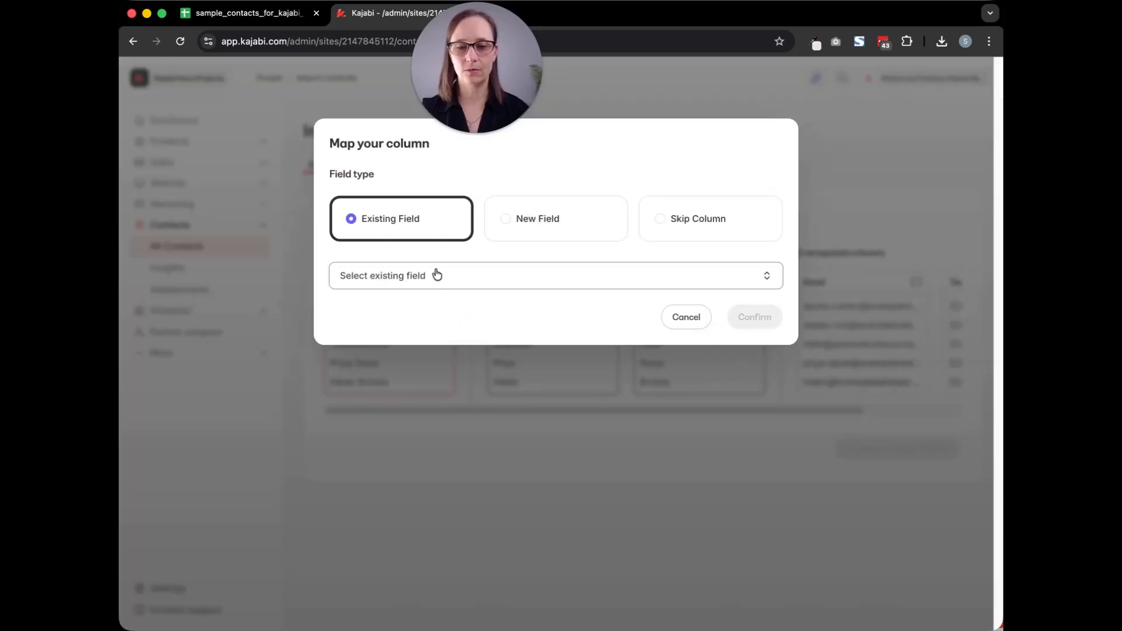
click(404, 271)
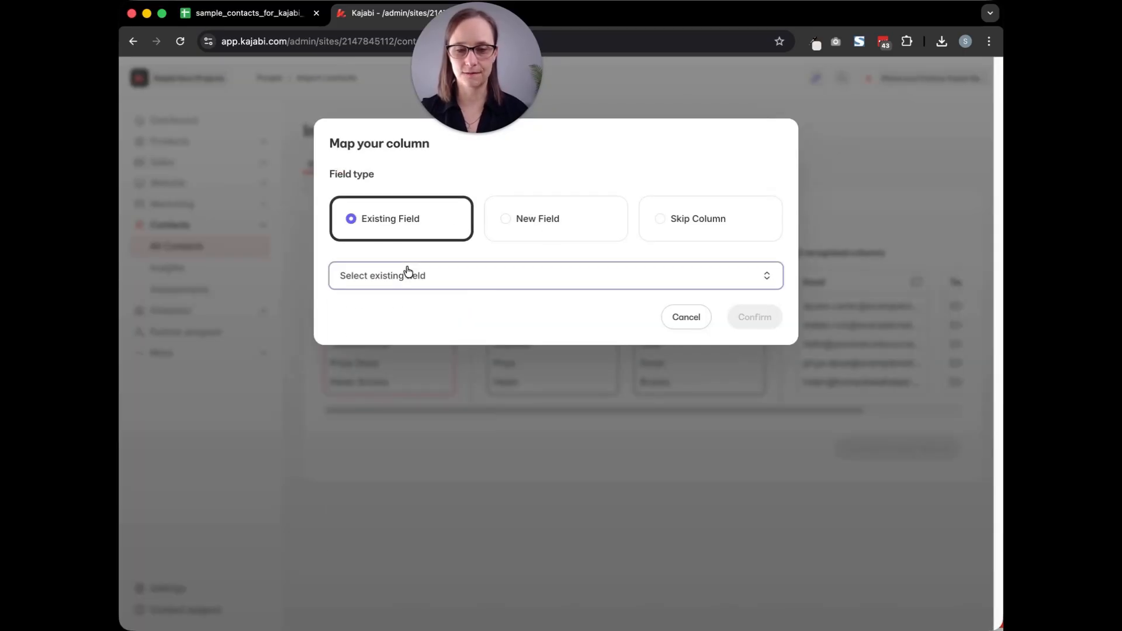
scroll(417, 438, down, 2)
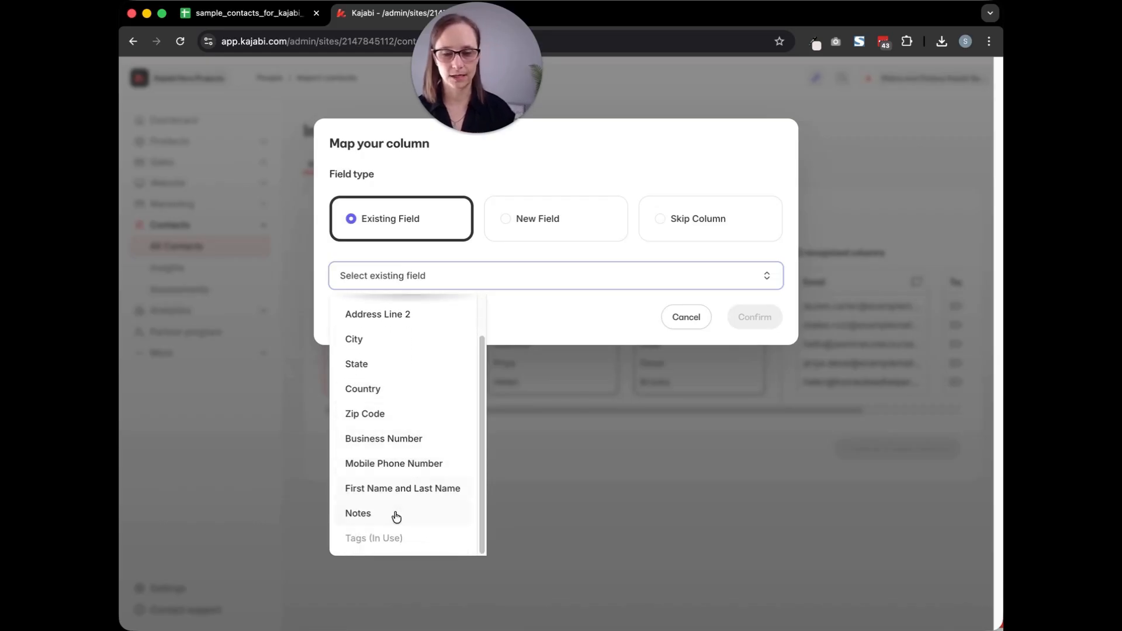
click(436, 488)
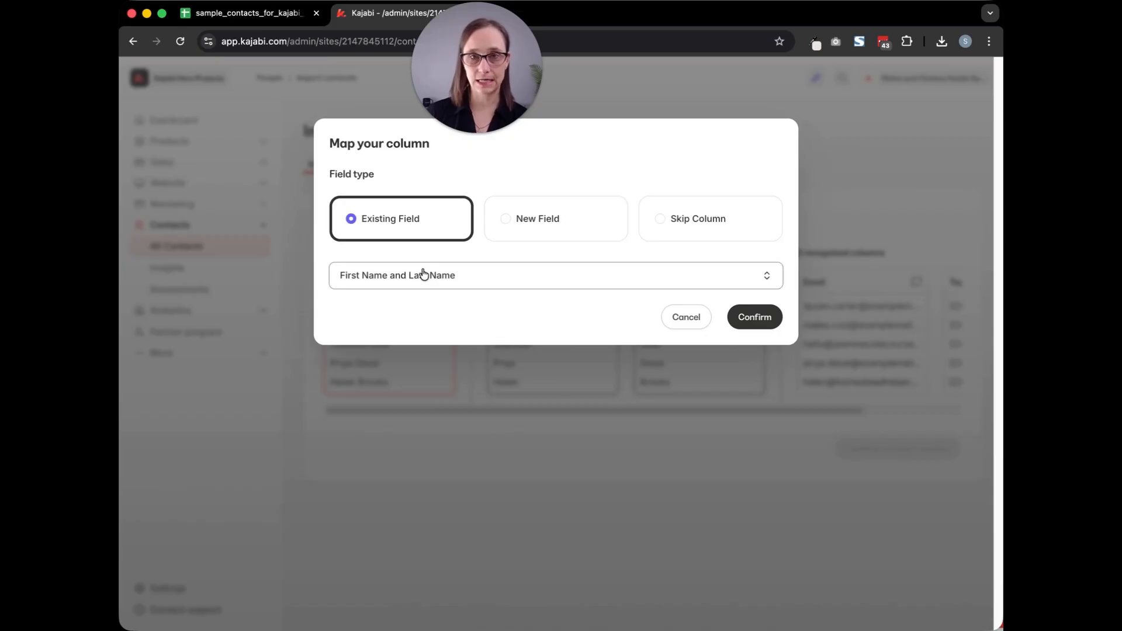
click(751, 323)
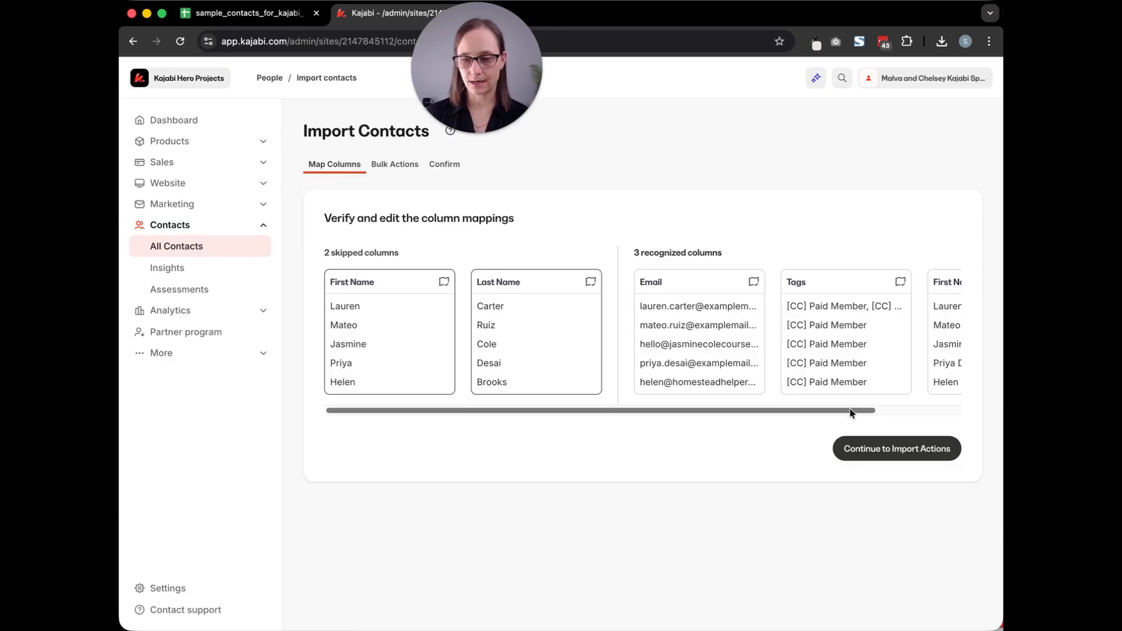
drag(854, 410, 976, 413)
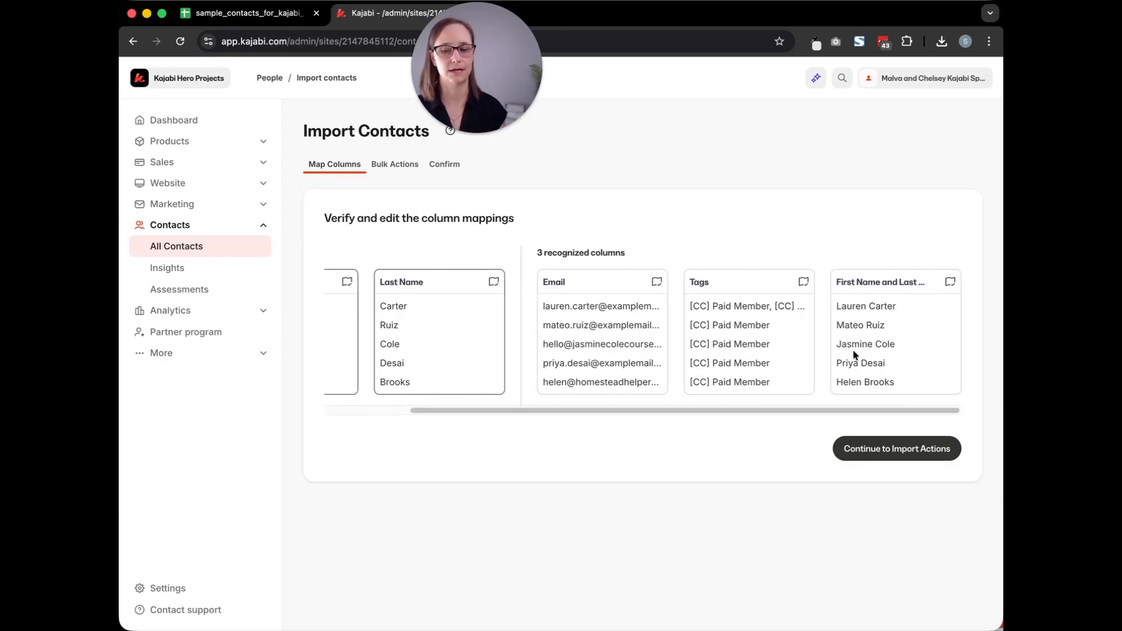
click(858, 451)
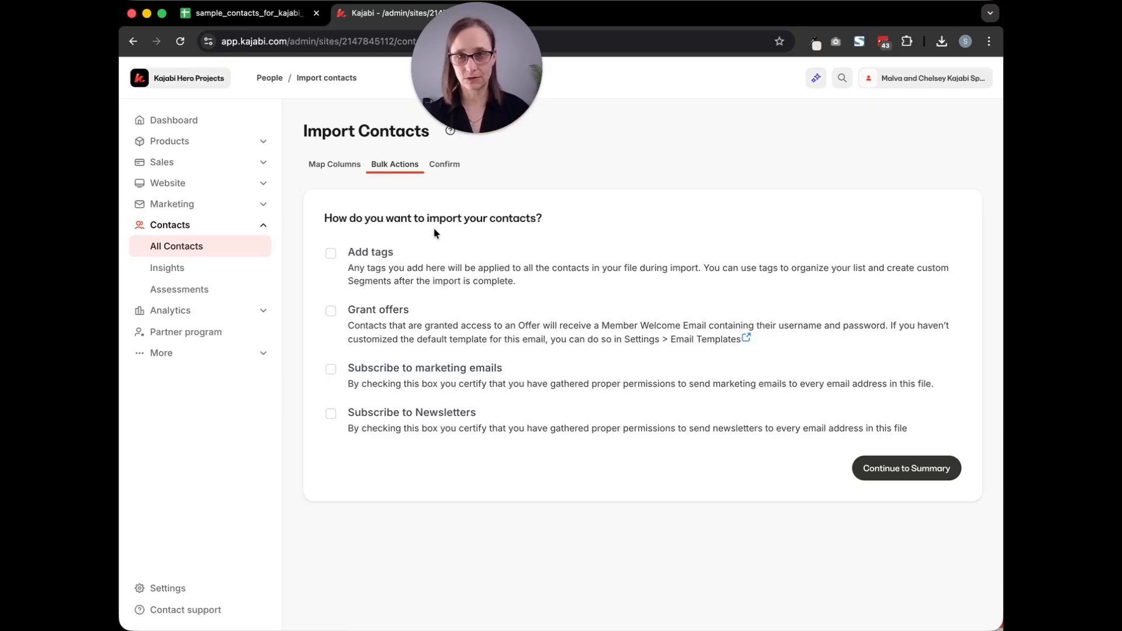
- Enable adding tags to all imported contacts, then create and select the new tag "[CC] Paid Member"
click(372, 256)
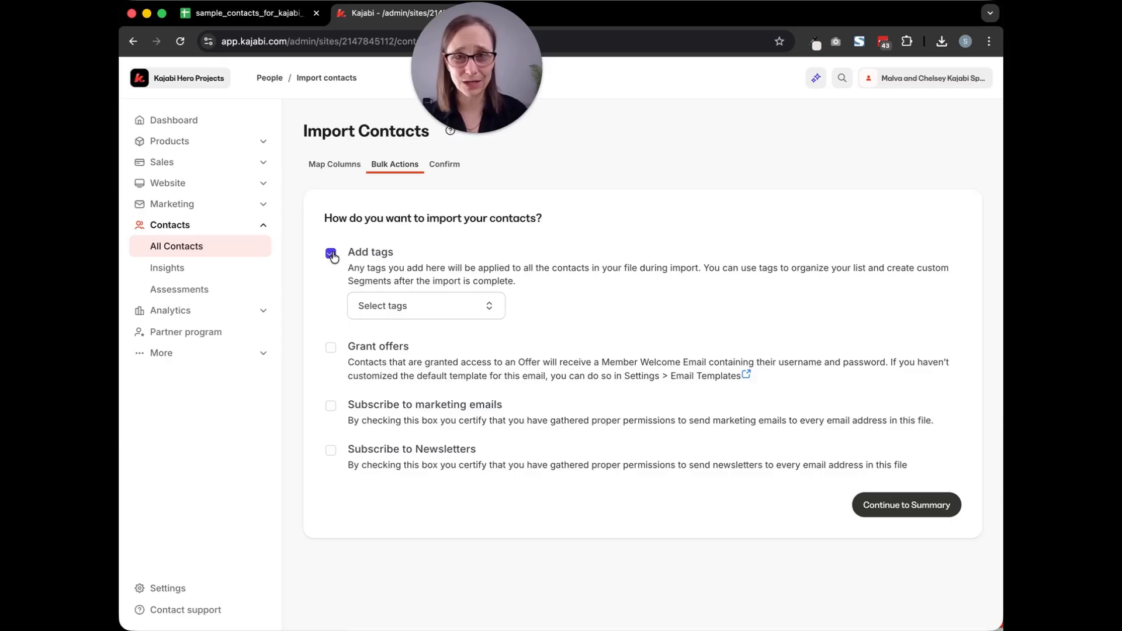
click(386, 305)
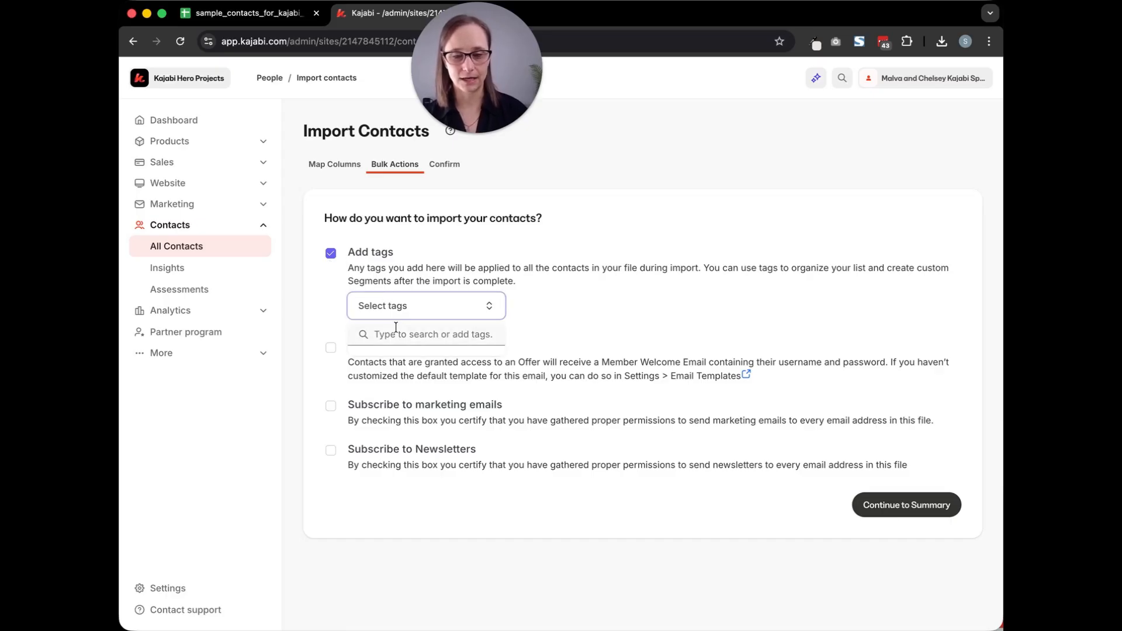
click(397, 331)
text([)
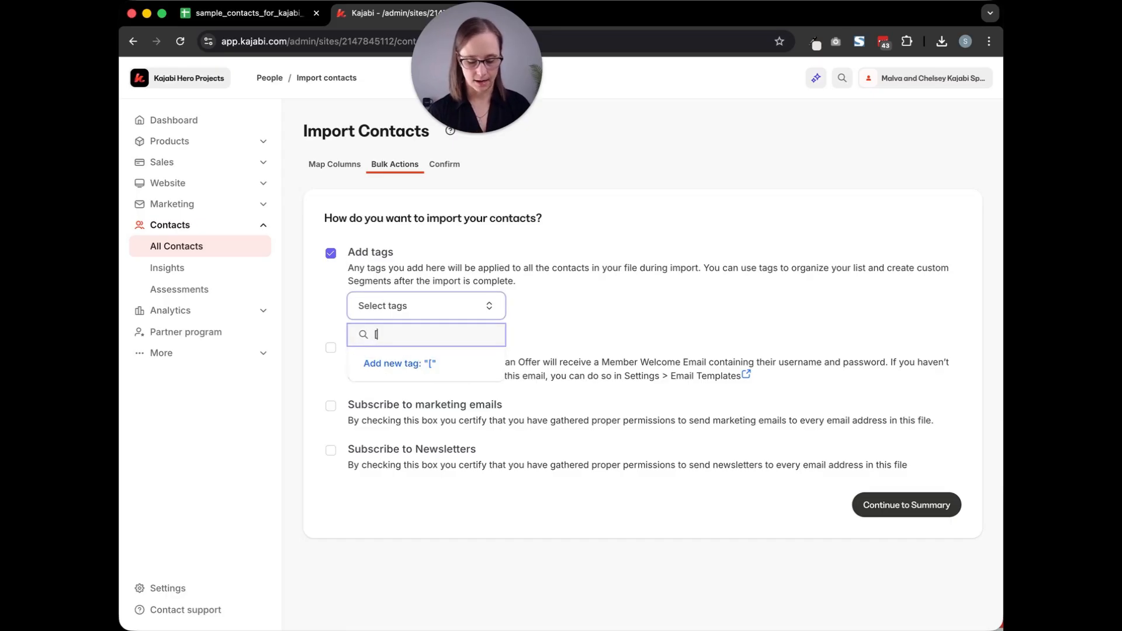
text(CC] )
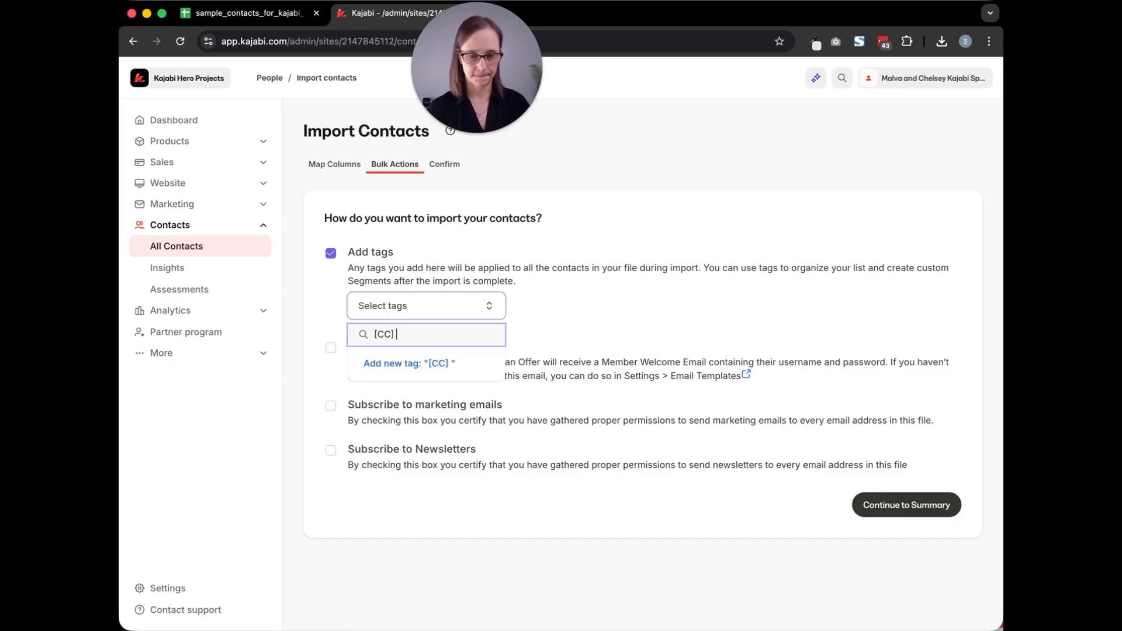
text(Paid Me)
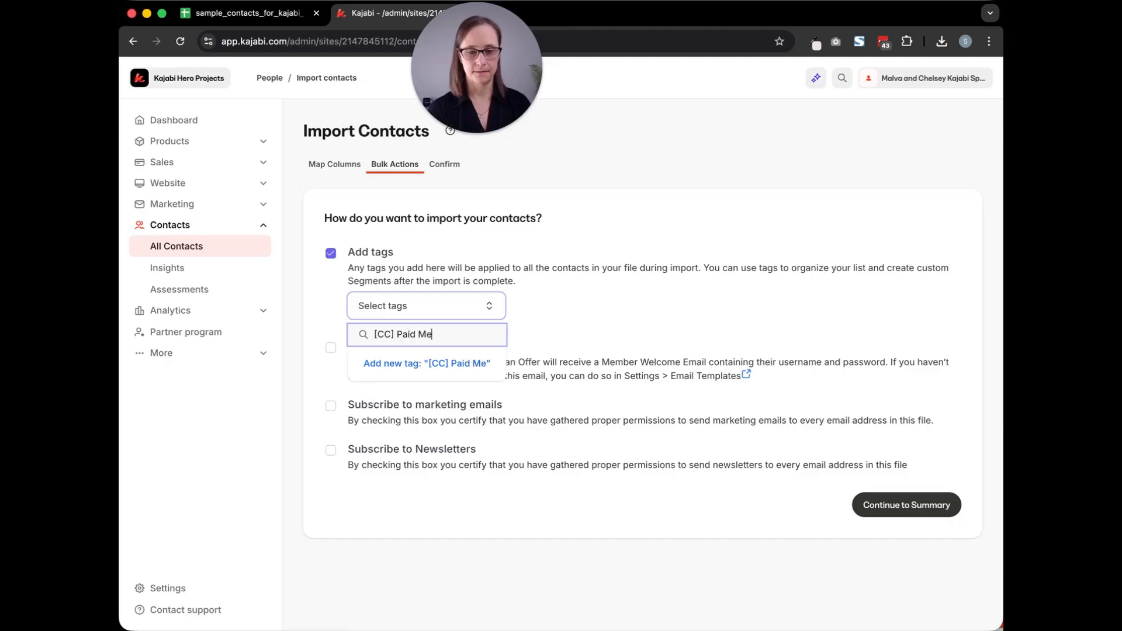
text(mber)
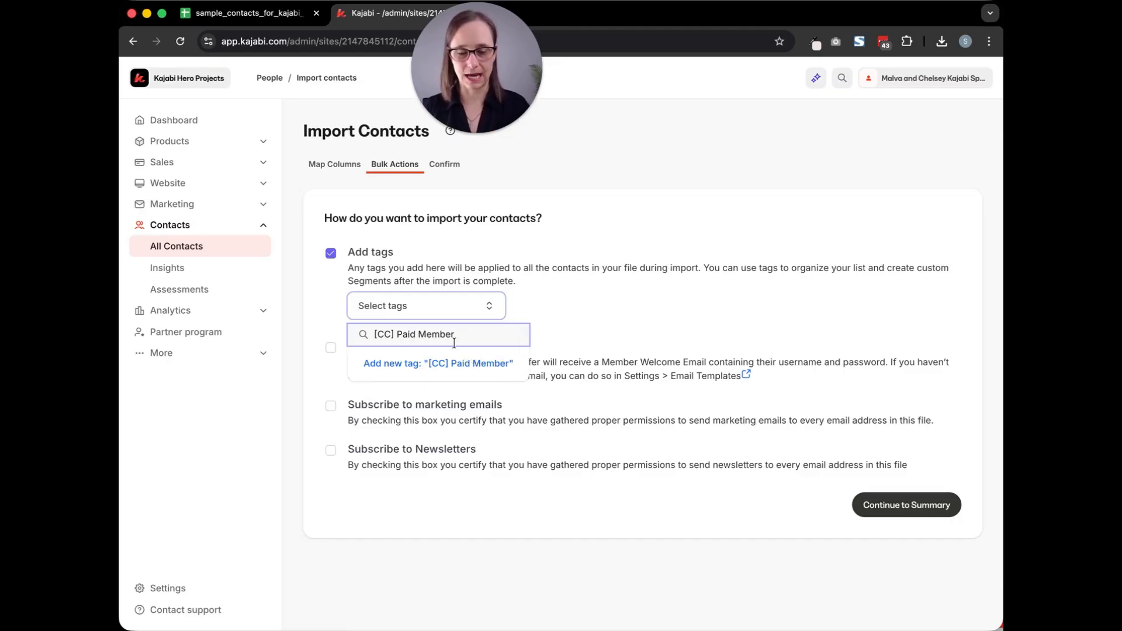
click(400, 365)
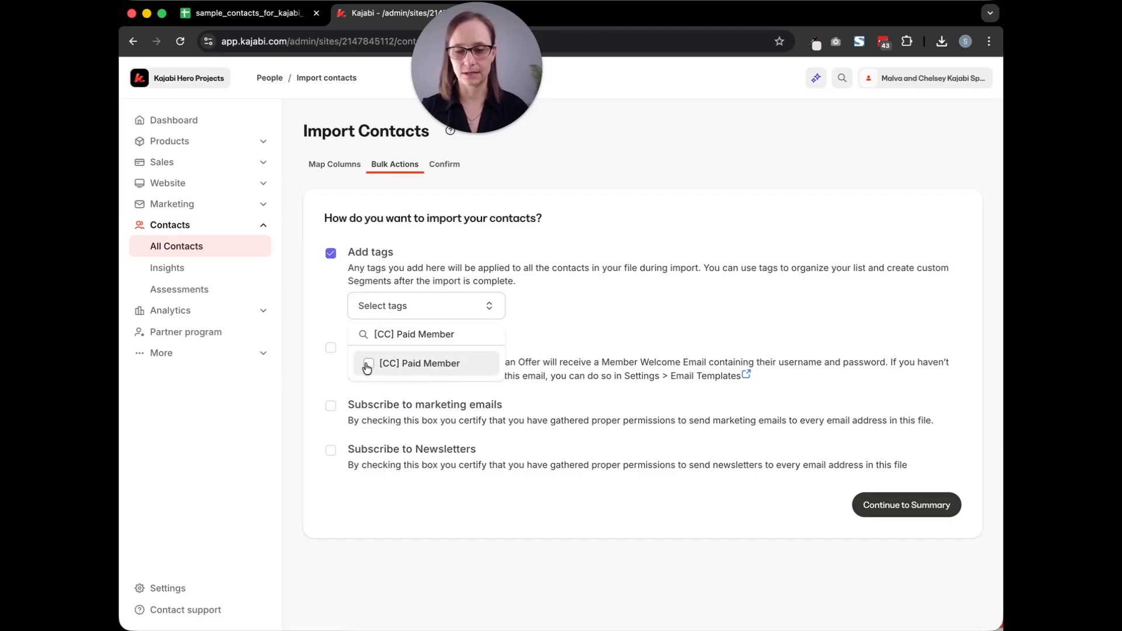
click(368, 365)
click(652, 305)
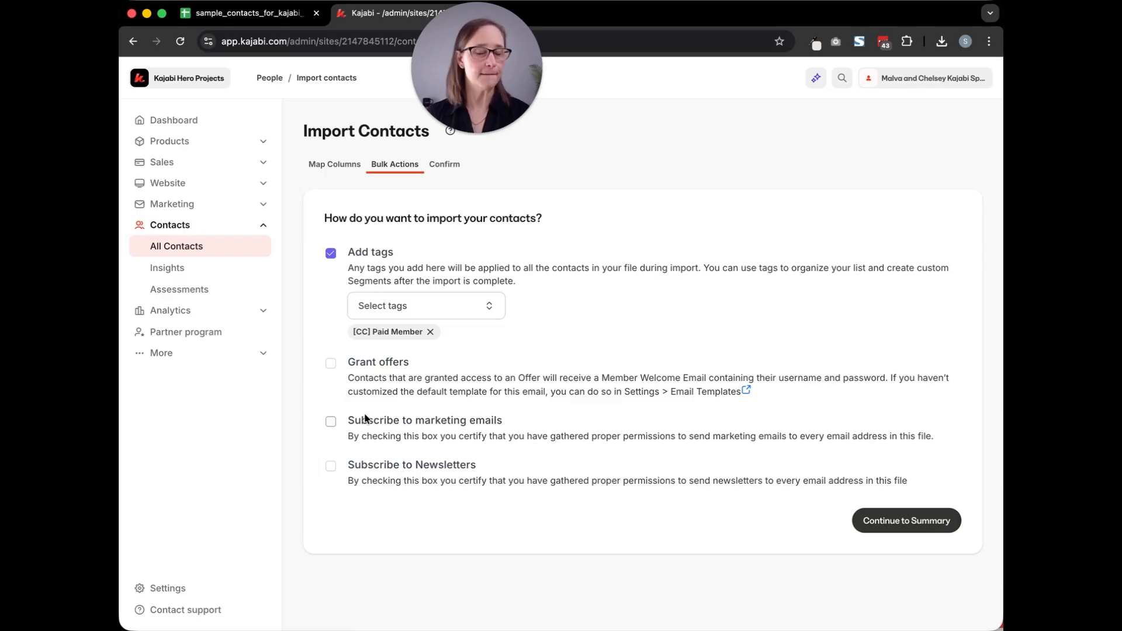
- Subscribe the imported contacts to marketing emails and continue to the import summary
click(331, 423)
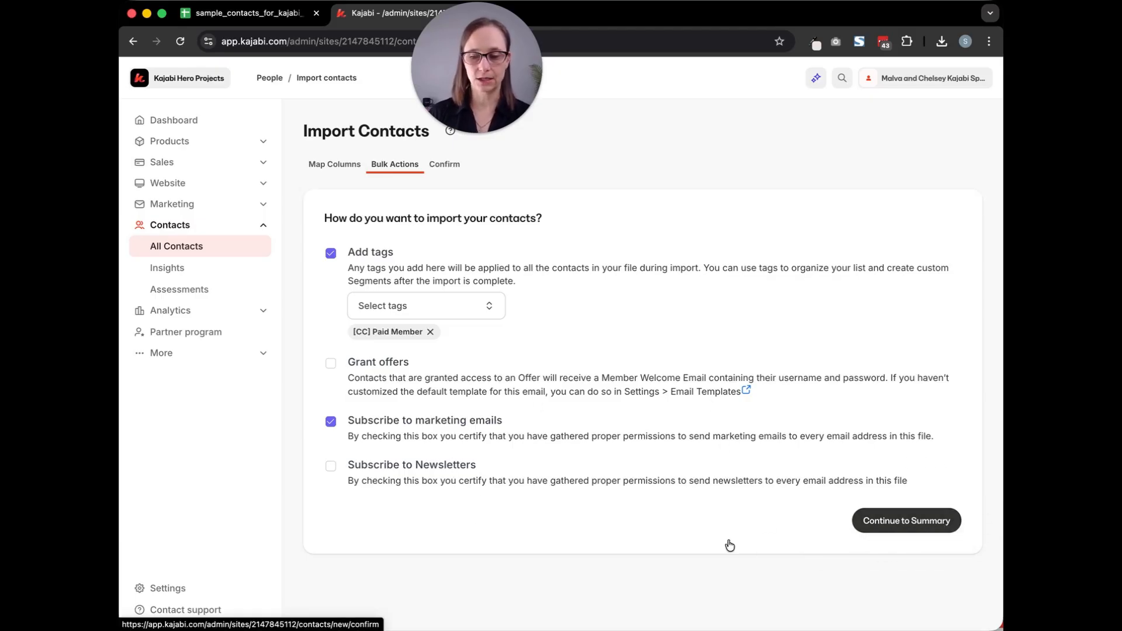
click(882, 521)
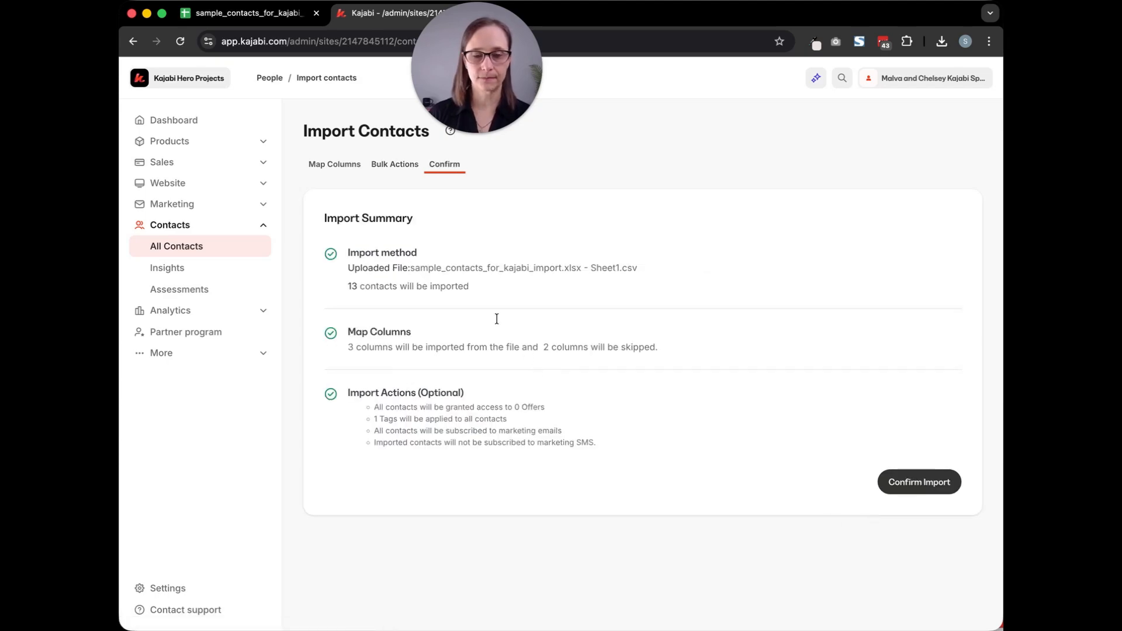